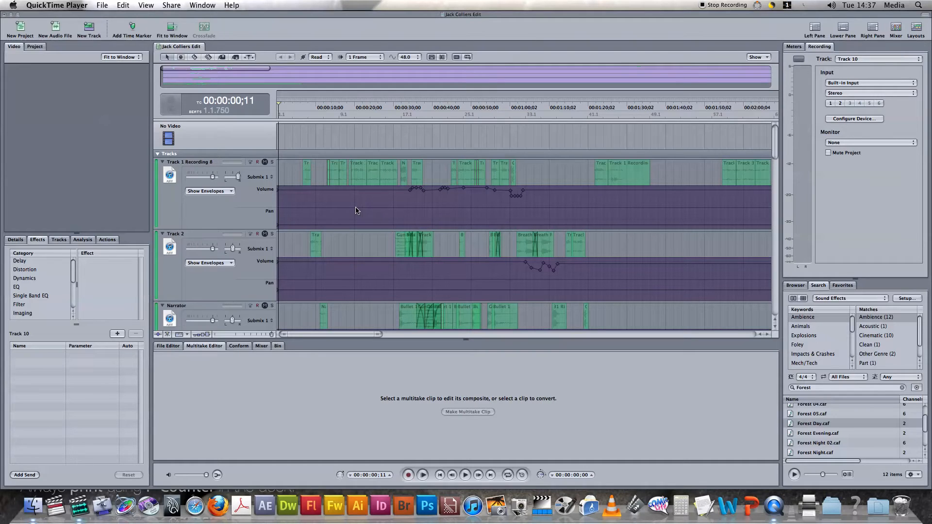
Unmute the Track 1 Recording 8, Track 2 and Narrator tracks
{"action": "left_click", "coordinate": [265, 163]}
{"action": "left_click", "coordinate": [265, 234]}
{"action": "left_click", "coordinate": [264, 306]}
{"action": "scroll", "coordinate": [416, 220], "scroll_direction": "down", "scroll_amount": 3}
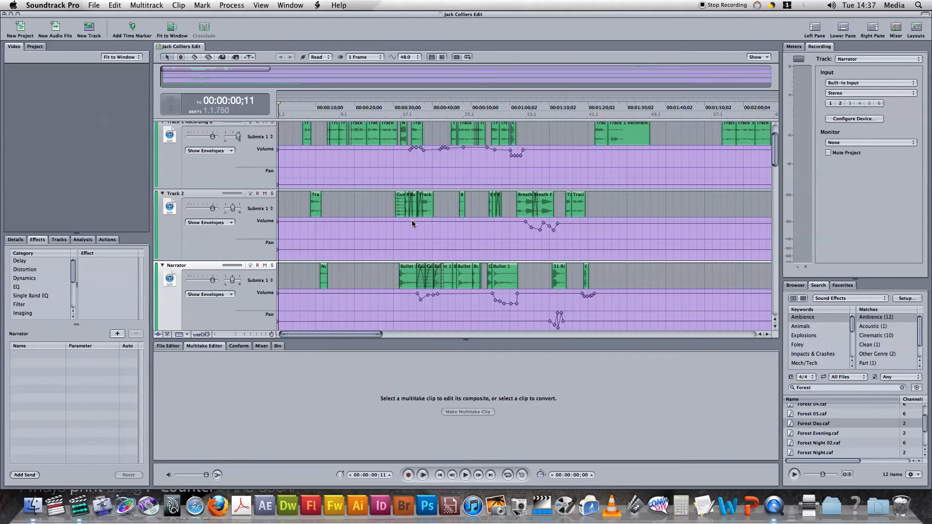
Examine the clips and volume envelopes on the unmuted voice tracks
{"action": "left_click_drag", "start_coordinate": [377, 204], "coordinate": [608, 338]}
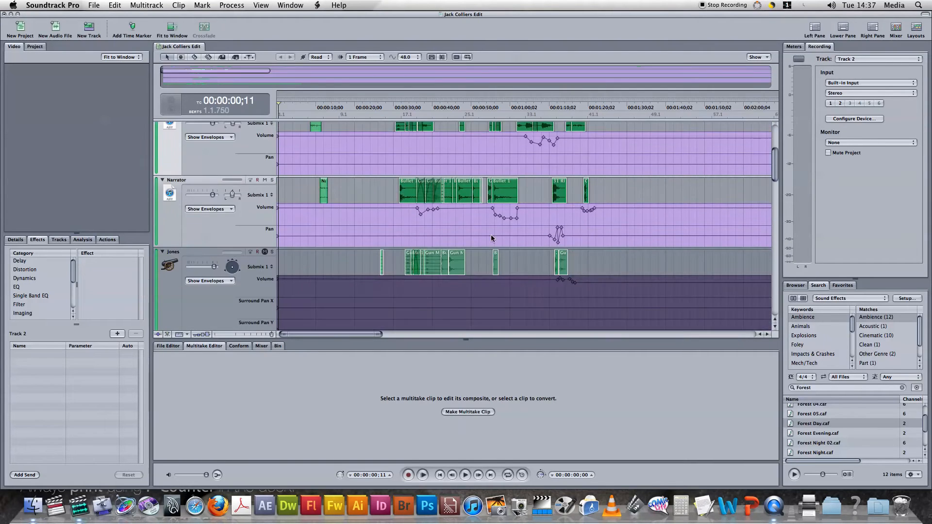
{"action": "left_click", "coordinate": [396, 195]}
{"action": "scroll", "coordinate": [400, 193], "scroll_direction": "up", "scroll_amount": 5}
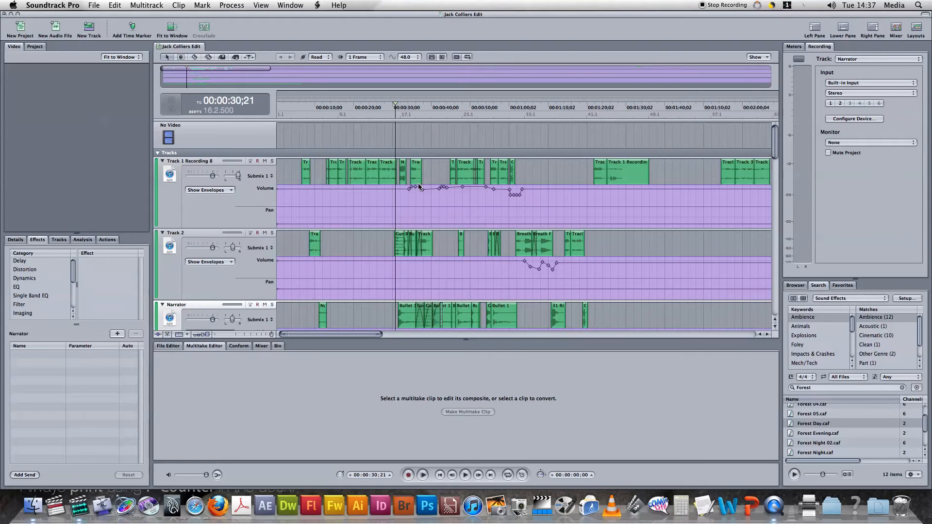
{"action": "scroll", "coordinate": [401, 194], "scroll_direction": "down", "scroll_amount": 5}
{"action": "left_click_drag", "start_coordinate": [369, 171], "coordinate": [602, 333]}
{"action": "scroll", "coordinate": [585, 167], "scroll_direction": "up", "scroll_amount": 15}
{"action": "left_click", "coordinate": [631, 237]}
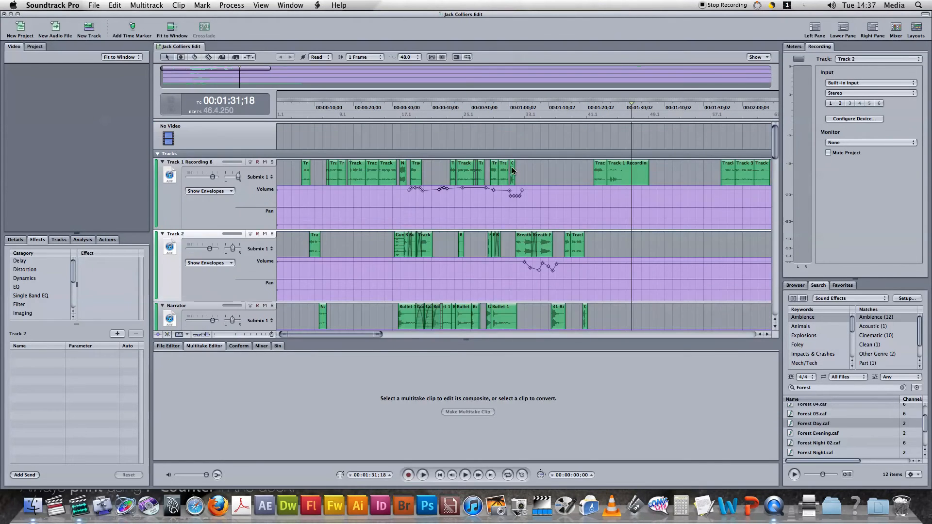
{"action": "left_click", "coordinate": [537, 181]}
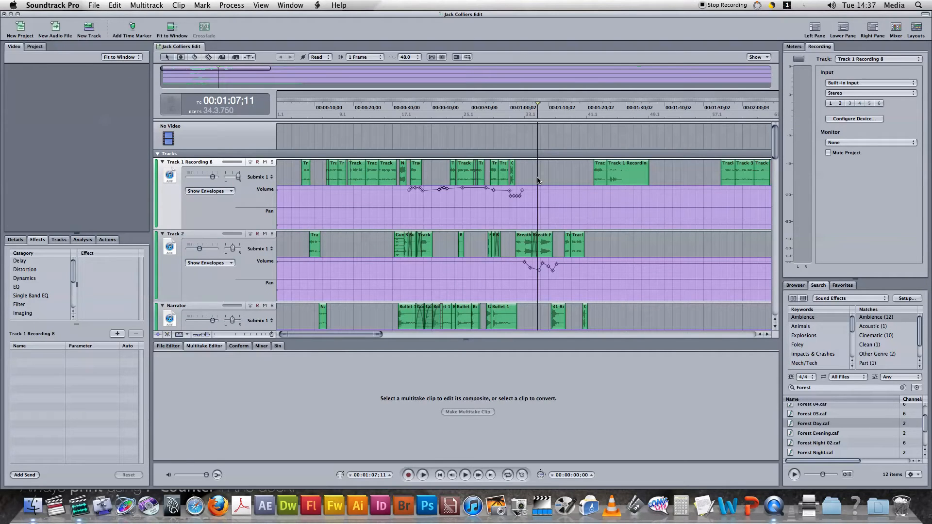
Mute the Narrator, Track 2 and Track 1 Recording 8 tracks
{"action": "left_click", "coordinate": [264, 306]}
{"action": "left_click", "coordinate": [264, 233]}
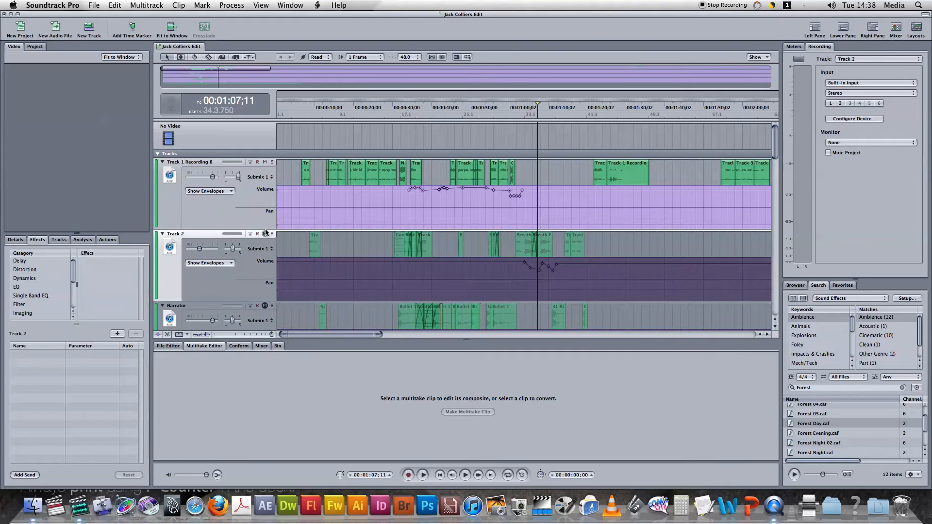
{"action": "left_click", "coordinate": [264, 161]}
Return the playhead to the start of the timeline and look over the Track 9 forest ambience clips and the muted tracks
{"action": "scroll", "coordinate": [322, 190], "scroll_direction": "down", "scroll_amount": 10}
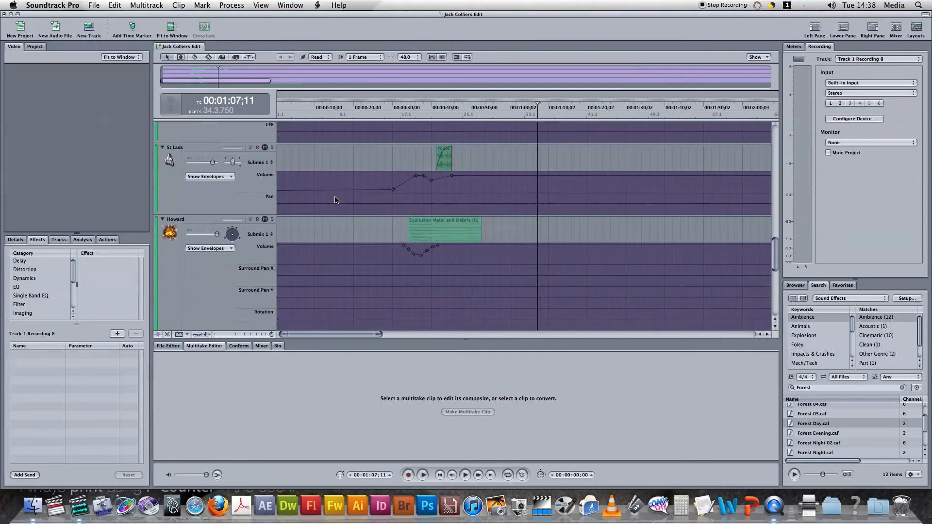
{"action": "left_click", "coordinate": [276, 190]}
{"action": "left_click", "coordinate": [278, 190]}
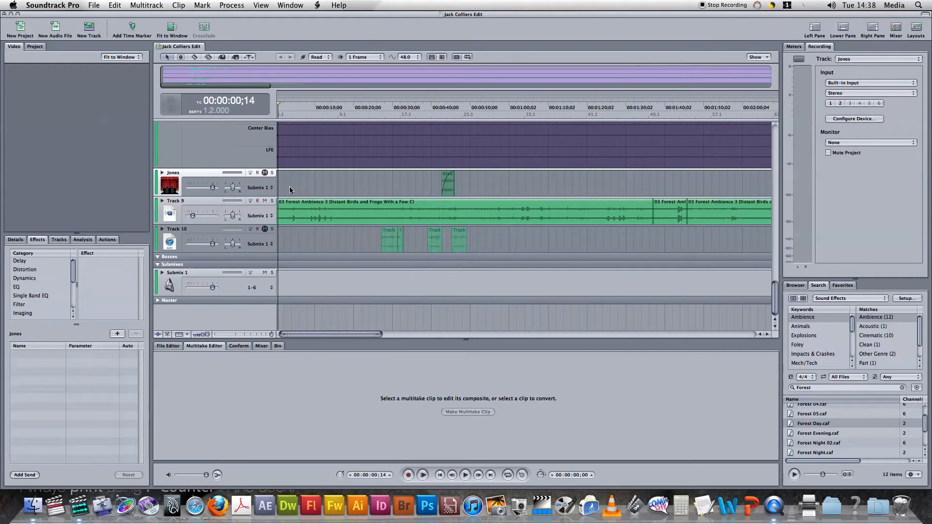
{"action": "scroll", "coordinate": [370, 205], "scroll_direction": "right", "scroll_amount": 10}
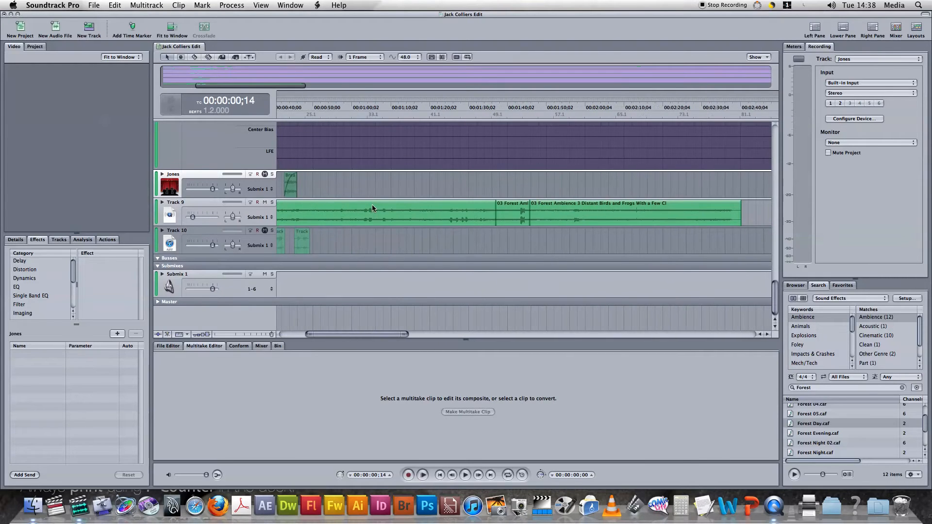
{"action": "scroll", "coordinate": [374, 205], "scroll_direction": "left", "scroll_amount": 15}
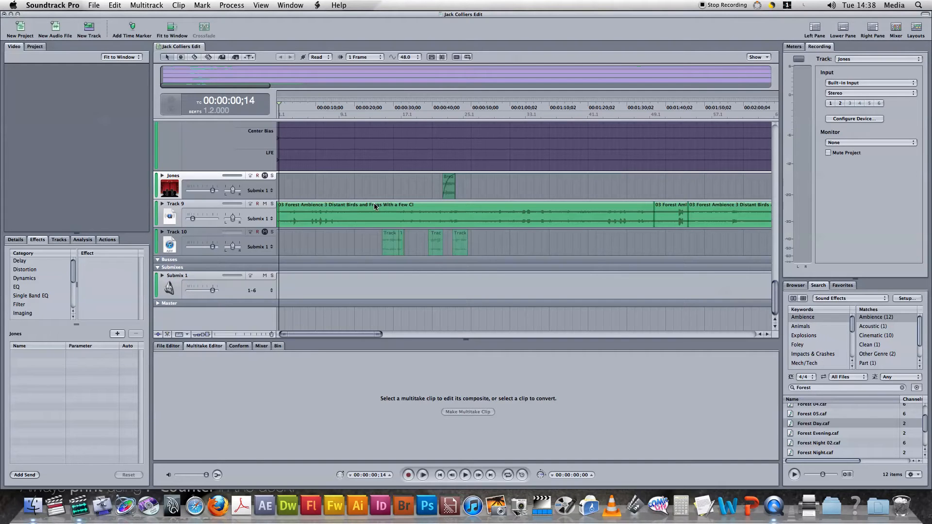
{"action": "scroll", "coordinate": [367, 194], "scroll_direction": "up", "scroll_amount": 10}
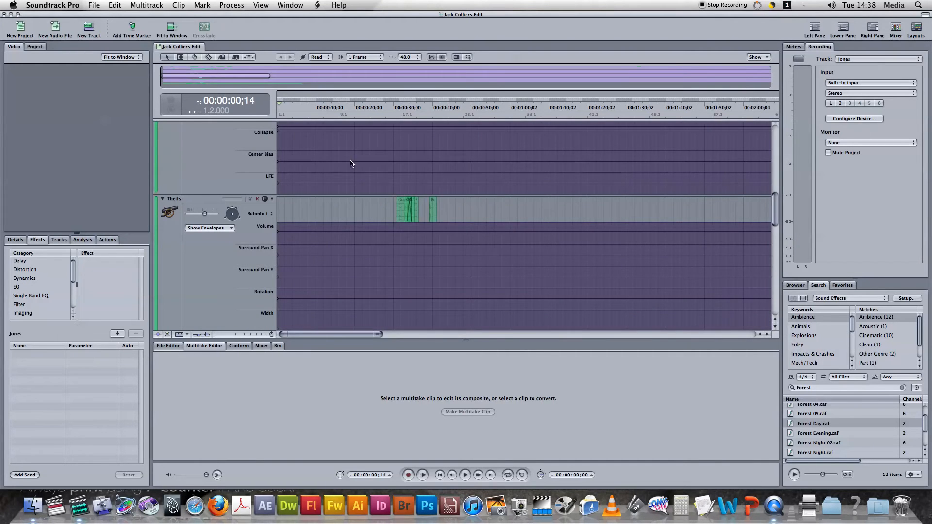
{"action": "scroll", "coordinate": [367, 171], "scroll_direction": "right", "scroll_amount": 6}
{"action": "scroll", "coordinate": [366, 170], "scroll_direction": "left", "scroll_amount": 6}
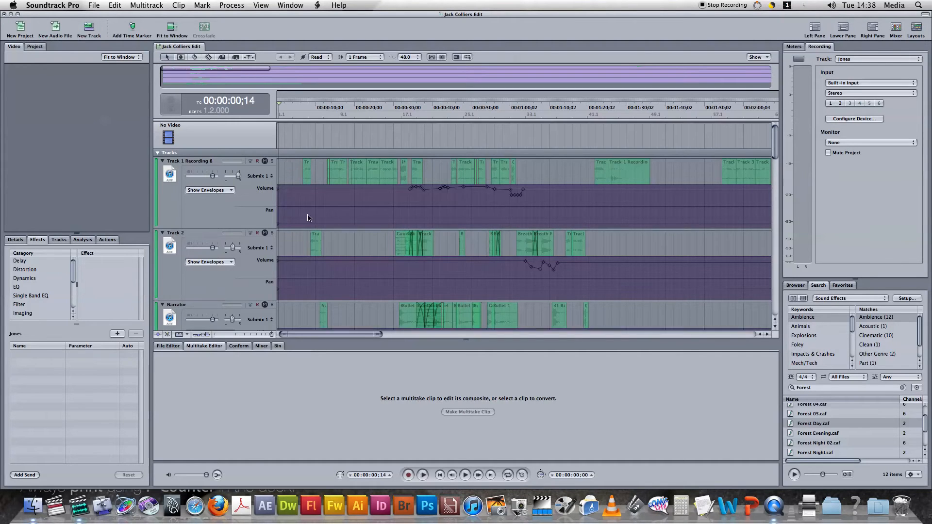
Play the first 11 seconds or so of the forest ambience on Track 9 with the system volume raised
{"action": "scroll", "coordinate": [318, 226], "scroll_direction": "down", "scroll_amount": 10}
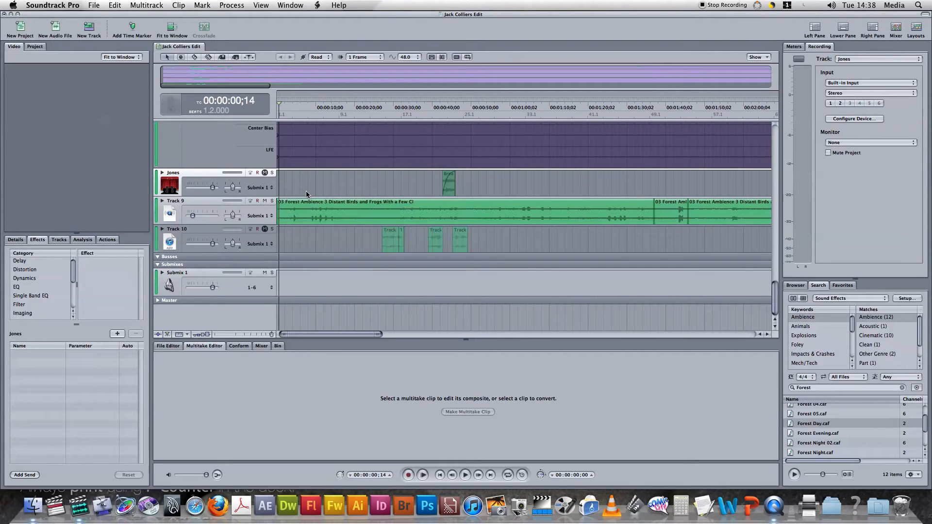
{"action": "key", "text": "space"}
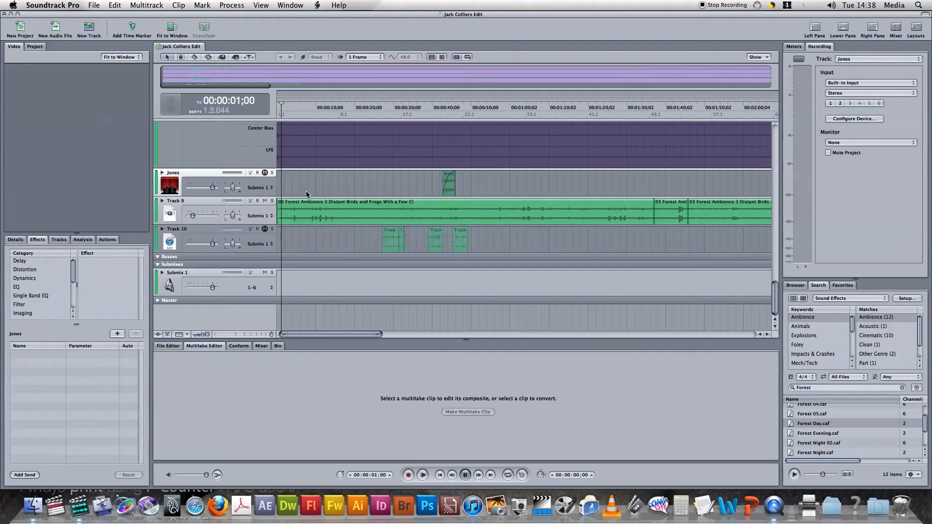
{"action": "key", "text": "XF86AudioRaiseVolume"}
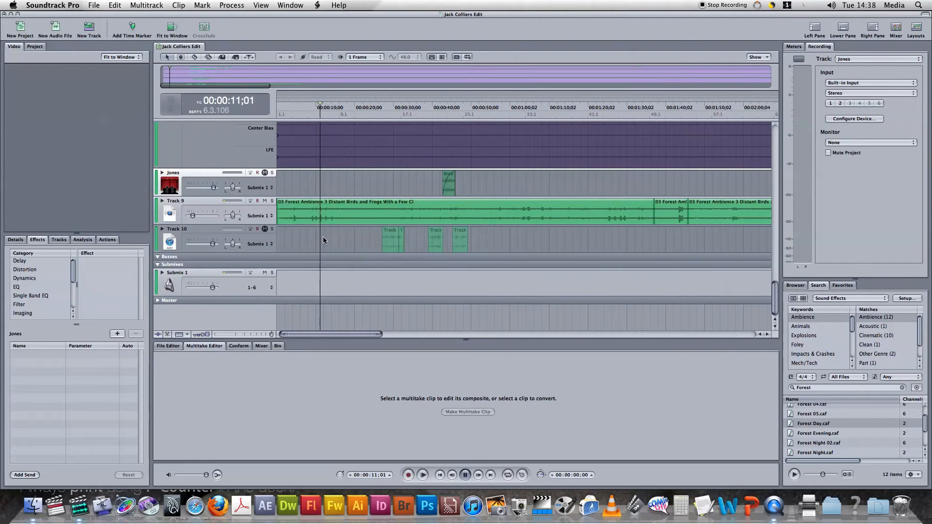
{"action": "key", "text": "space"}
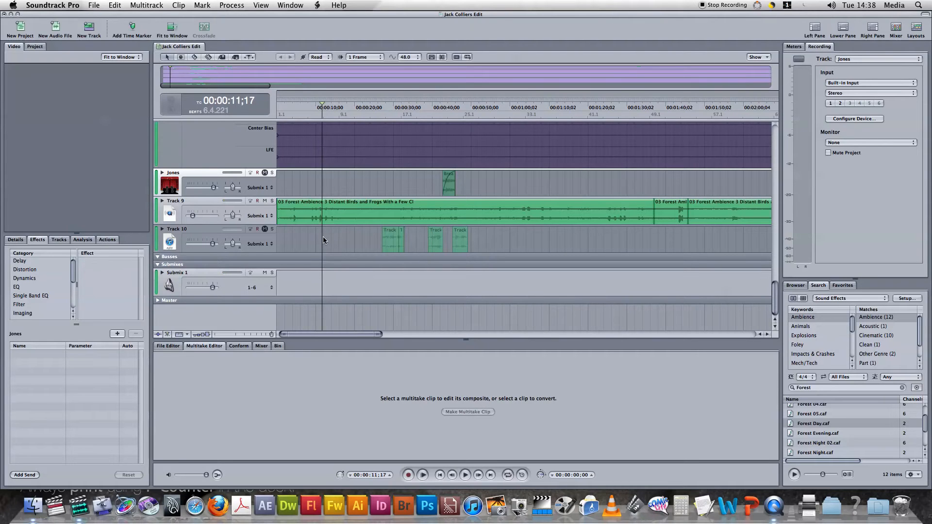
{"action": "scroll", "coordinate": [335, 228], "scroll_direction": "up", "scroll_amount": 10}
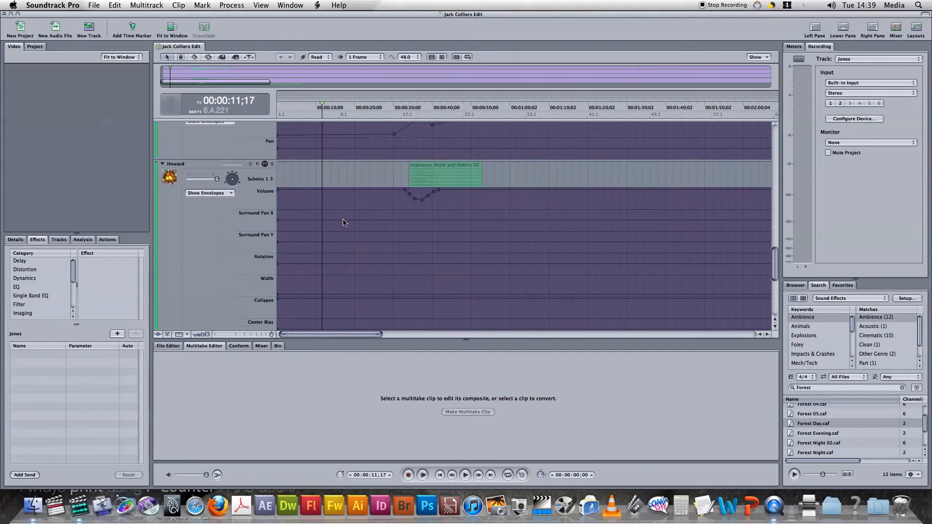
{"action": "scroll", "coordinate": [343, 220], "scroll_direction": "down", "scroll_amount": 10}
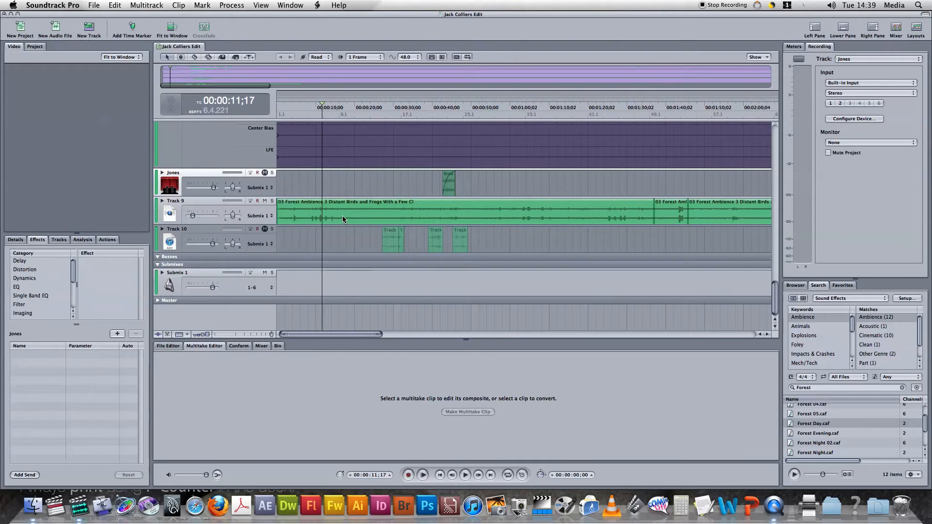
Delete all three forest ambience clips from Track 9
{"action": "left_click", "coordinate": [344, 219]}
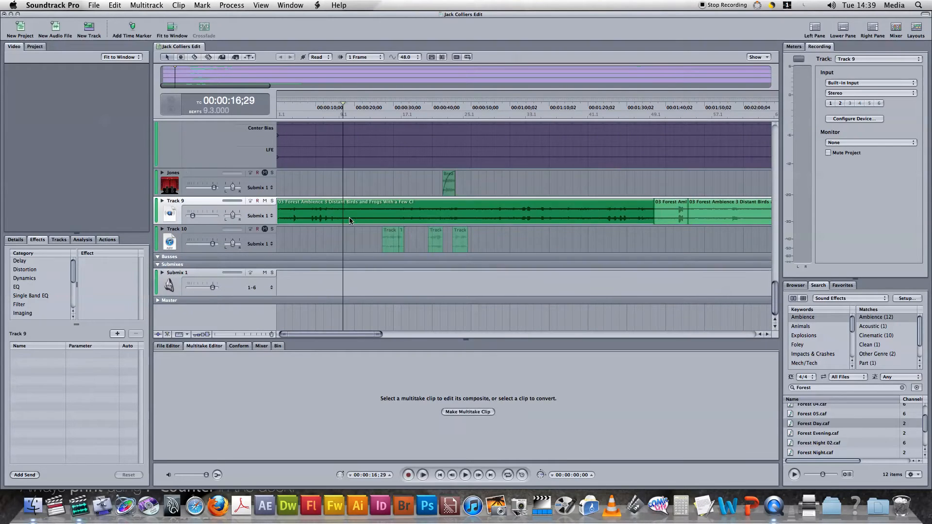
{"action": "left_click", "coordinate": [283, 181]}
{"action": "left_click", "coordinate": [290, 216]}
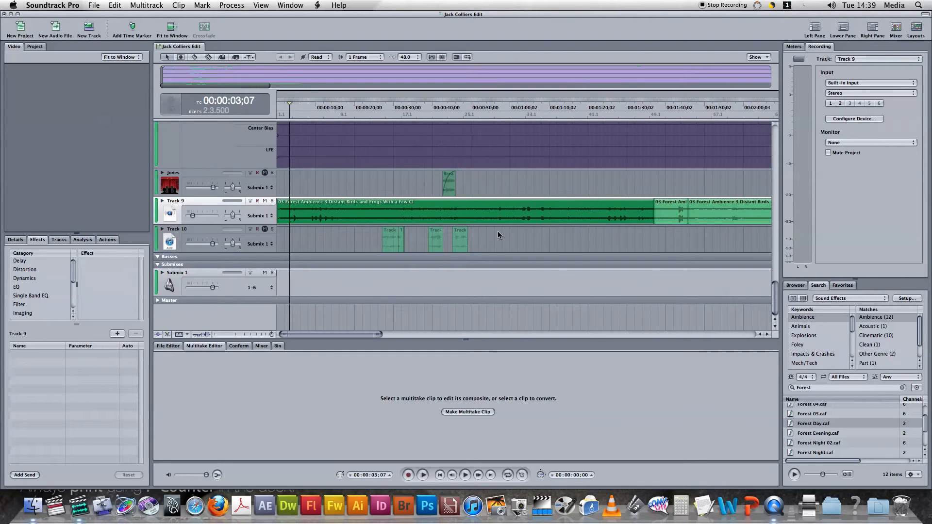
{"action": "key", "text": "Delete"}
{"action": "left_click", "coordinate": [682, 213]}
{"action": "key", "text": "Delete"}
{"action": "left_click", "coordinate": [715, 214]}
{"action": "key", "text": "Delete"}
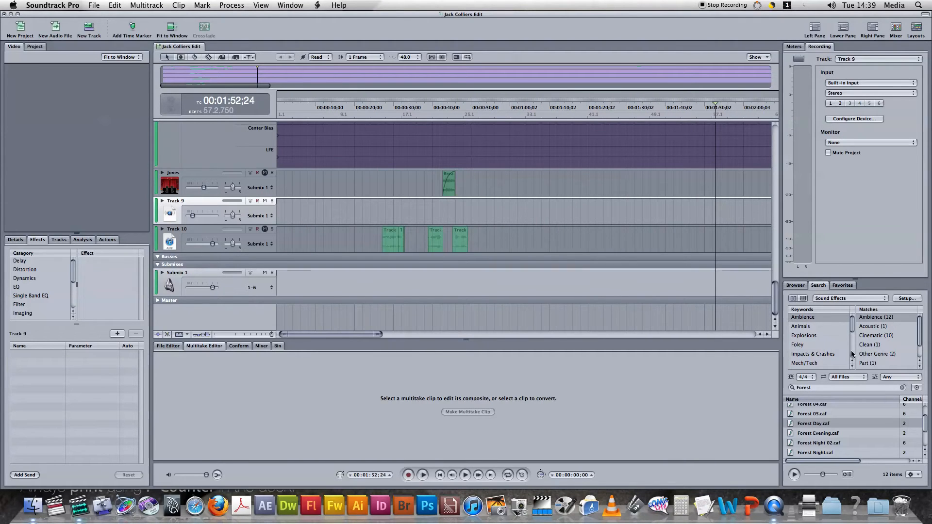
Clear the Forest search and browse sound effect keywords such as Ambience, Sports & Leisure, Sci-Fi and People
{"action": "left_click", "coordinate": [824, 324]}
{"action": "left_click", "coordinate": [832, 319]}
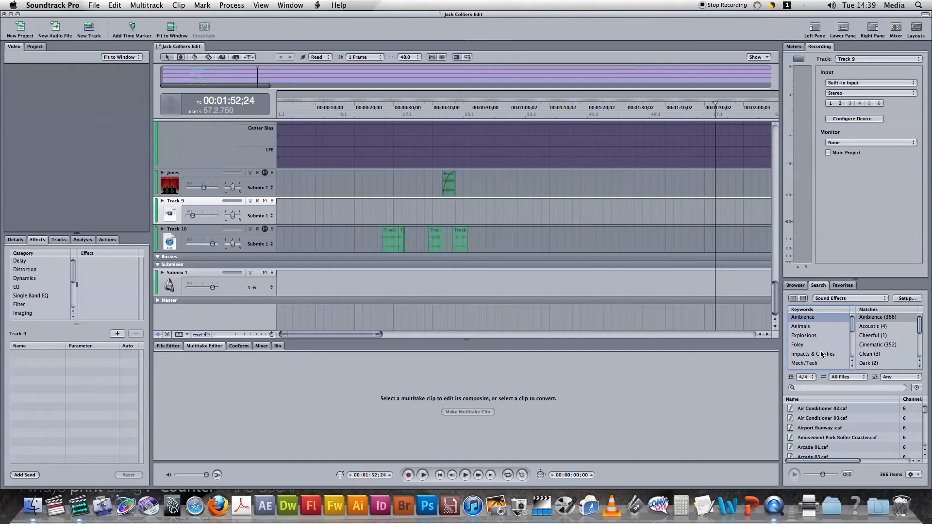
{"action": "scroll", "coordinate": [824, 342], "scroll_direction": "down", "scroll_amount": 5}
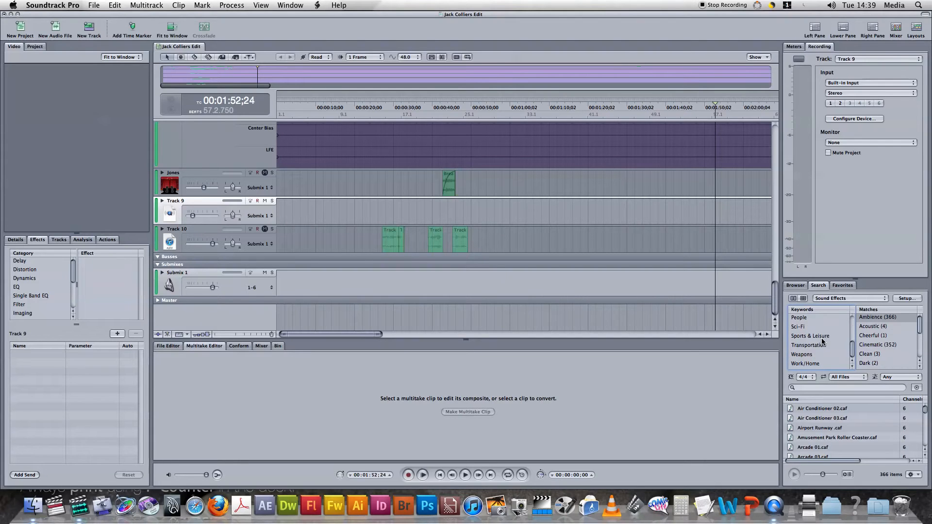
{"action": "left_click", "coordinate": [809, 355]}
{"action": "left_click", "coordinate": [811, 345]}
{"action": "left_click", "coordinate": [812, 338]}
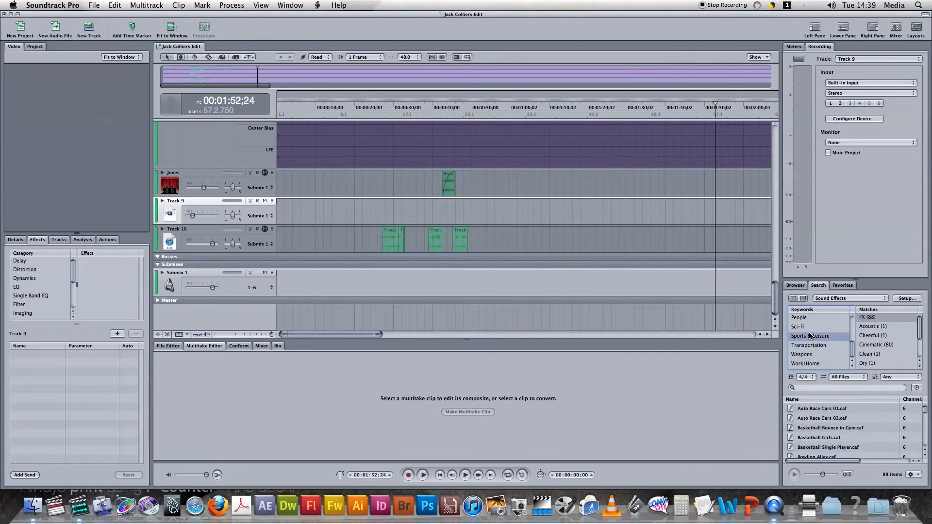
{"action": "left_click", "coordinate": [811, 327]}
{"action": "scroll", "coordinate": [820, 350], "scroll_direction": "up", "scroll_amount": 2}
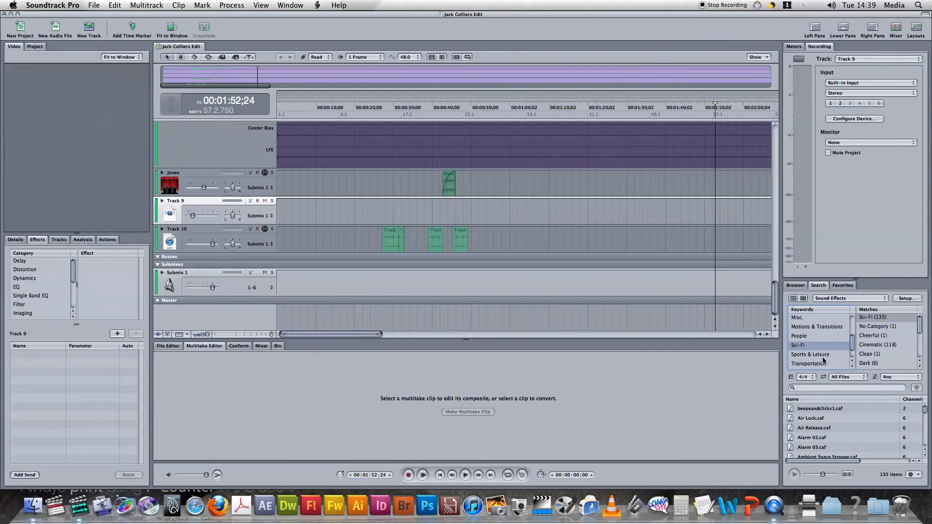
{"action": "scroll", "coordinate": [821, 362], "scroll_direction": "up", "scroll_amount": 1}
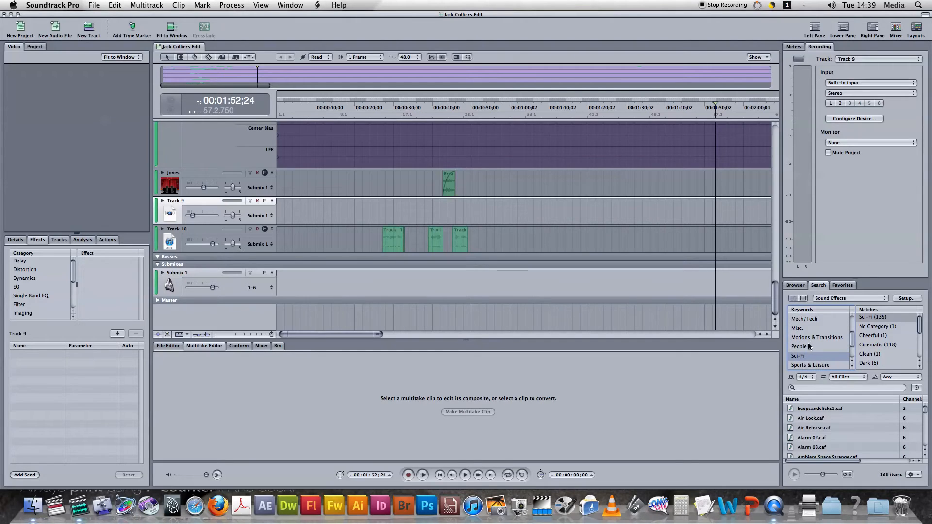
{"action": "left_click", "coordinate": [810, 348]}
{"action": "scroll", "coordinate": [815, 352], "scroll_direction": "up", "scroll_amount": 2}
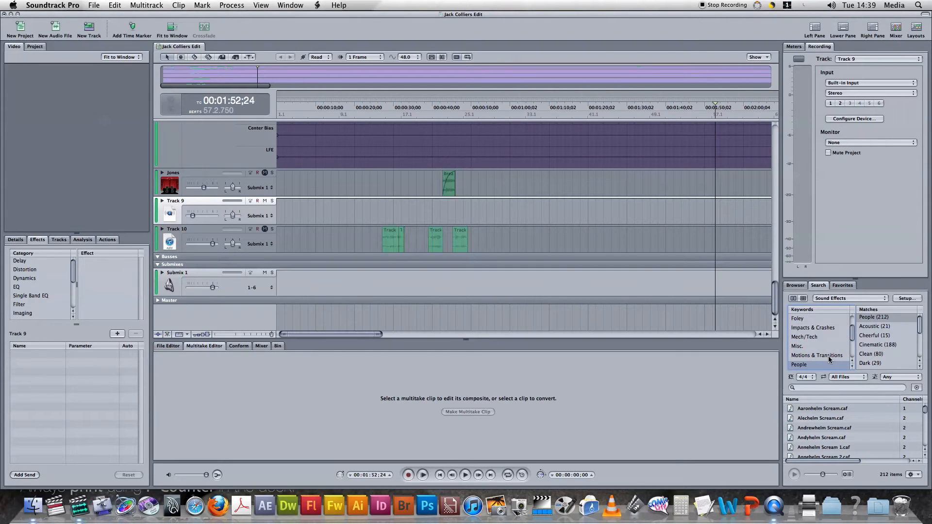
{"action": "scroll", "coordinate": [820, 355], "scroll_direction": "up", "scroll_amount": 3}
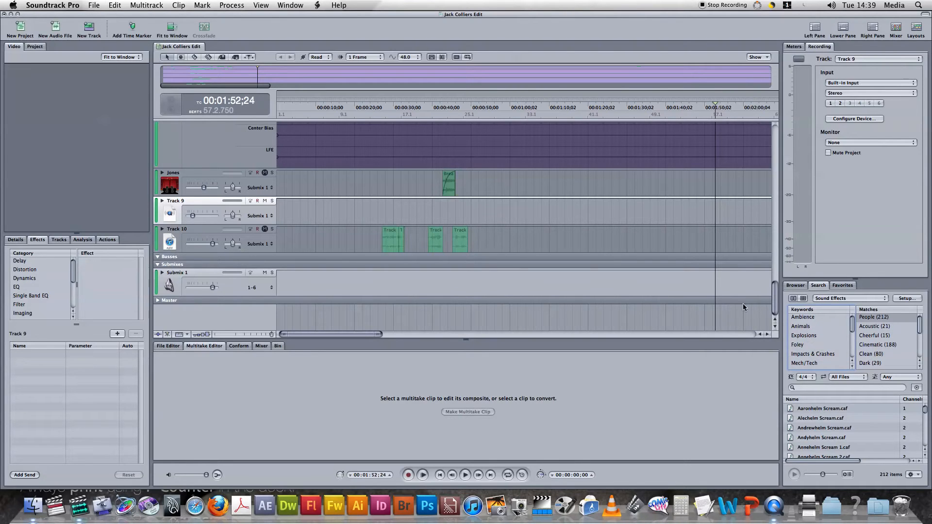
Show the Ambience sound effects and preview Air Conditioner 02.caf with the system volume raised
{"action": "left_click", "coordinate": [821, 319]}
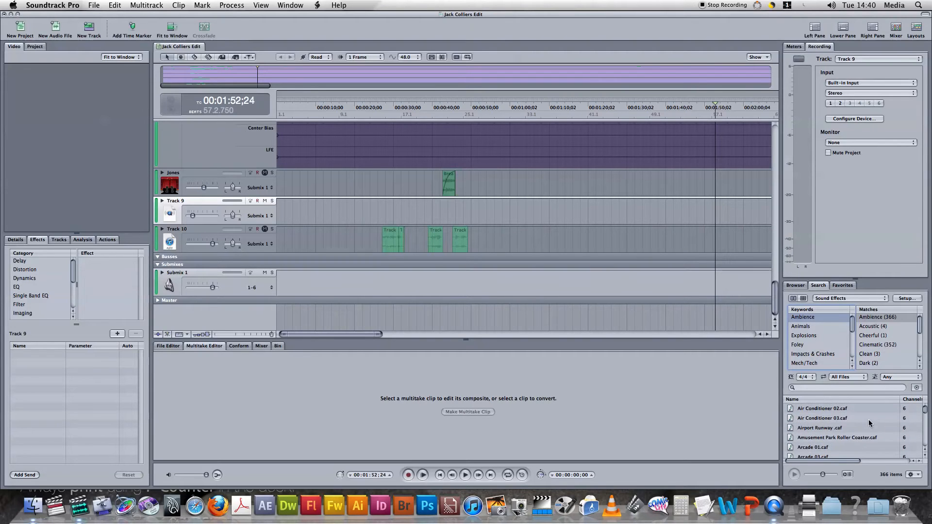
{"action": "left_click", "coordinate": [845, 409]}
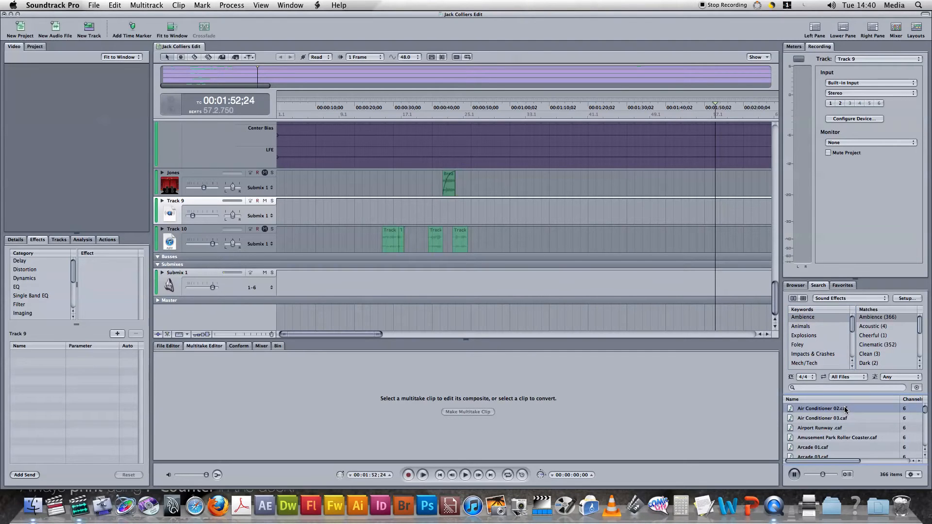
{"action": "key", "text": "XF86AudioRaiseVolume"}
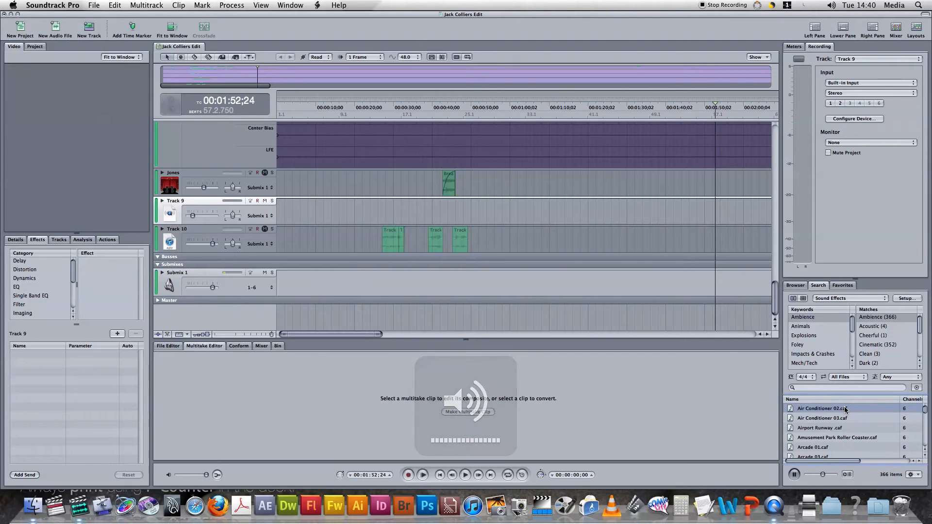
{"action": "key", "text": "space"}
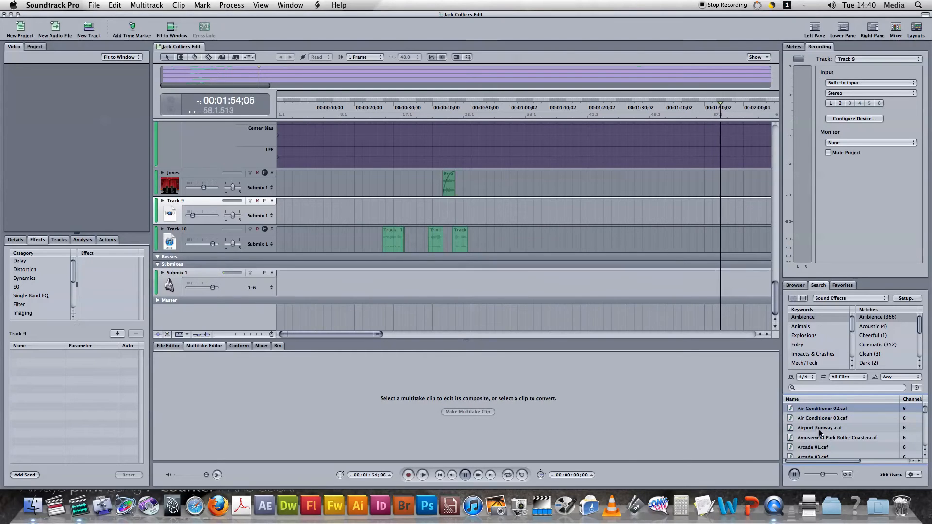
{"action": "scroll", "coordinate": [818, 434], "scroll_direction": "down", "scroll_amount": 1}
{"action": "key", "text": "space"}
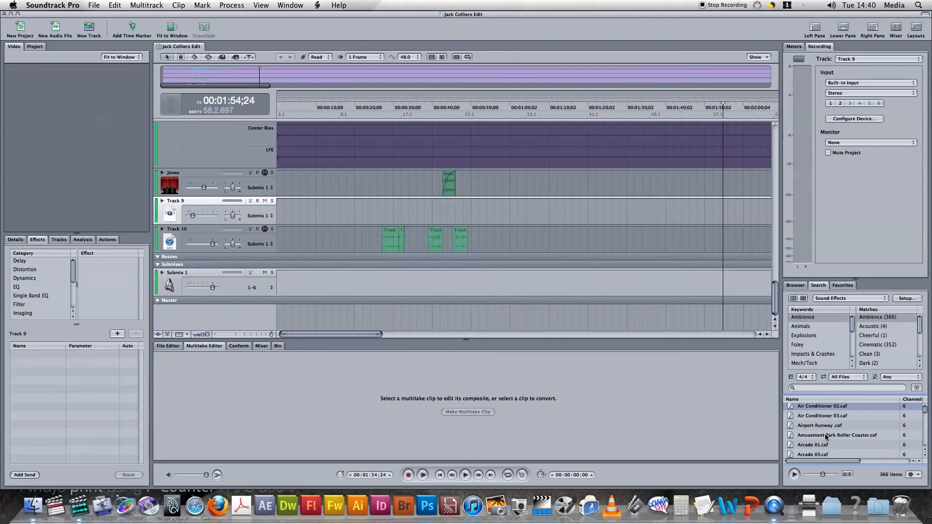
Look further down the Ambience sound effects and preview Bus Station 01.caf and City 7.caf
{"action": "scroll", "coordinate": [824, 439], "scroll_direction": "down", "scroll_amount": 3}
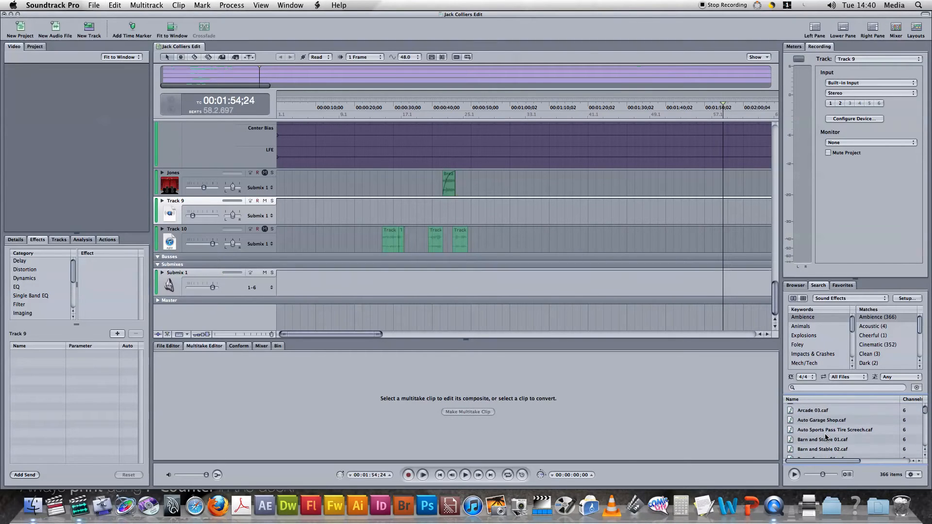
{"action": "scroll", "coordinate": [826, 438], "scroll_direction": "down", "scroll_amount": 4}
{"action": "scroll", "coordinate": [826, 437], "scroll_direction": "down", "scroll_amount": 1}
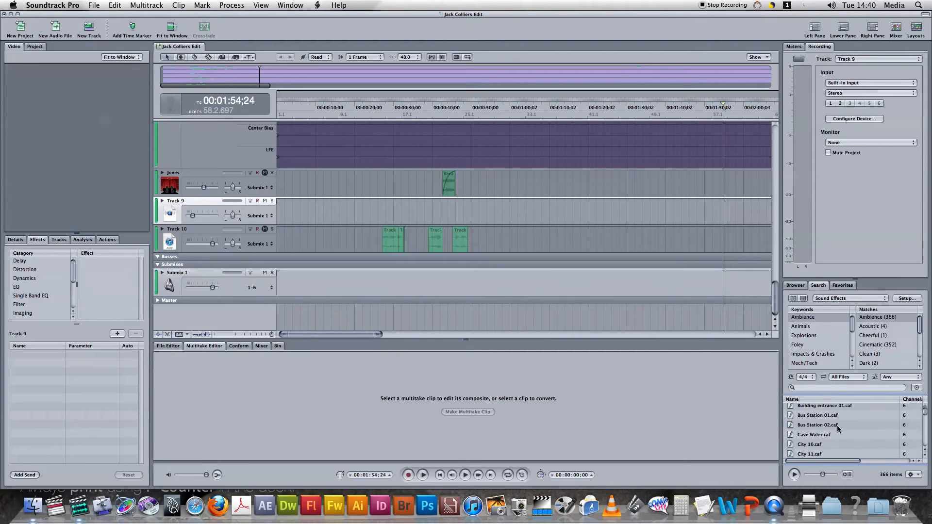
{"action": "left_click", "coordinate": [832, 416]}
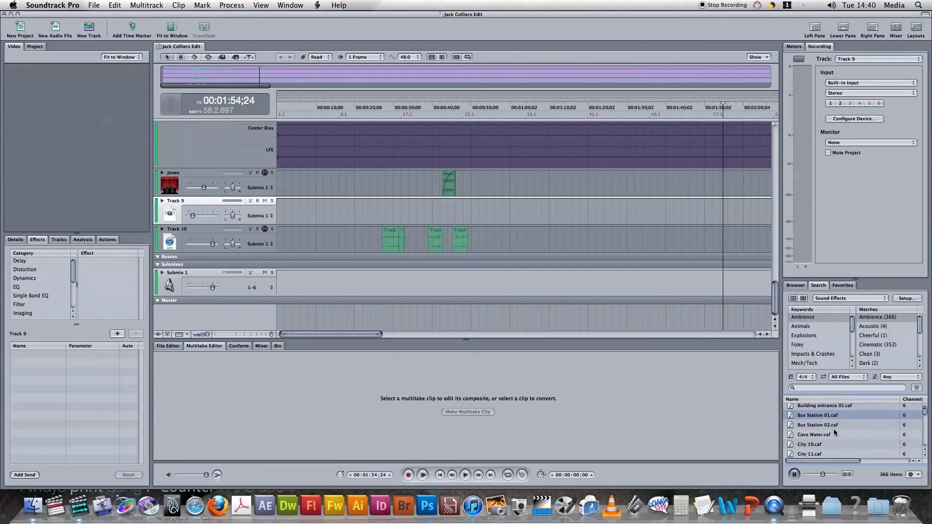
{"action": "key", "text": "space"}
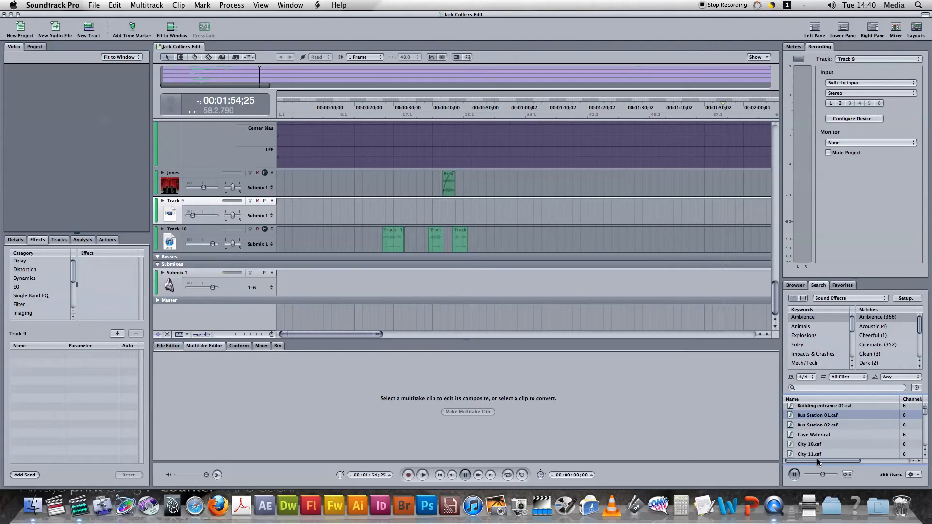
{"action": "scroll", "coordinate": [825, 432], "scroll_direction": "down", "scroll_amount": 3}
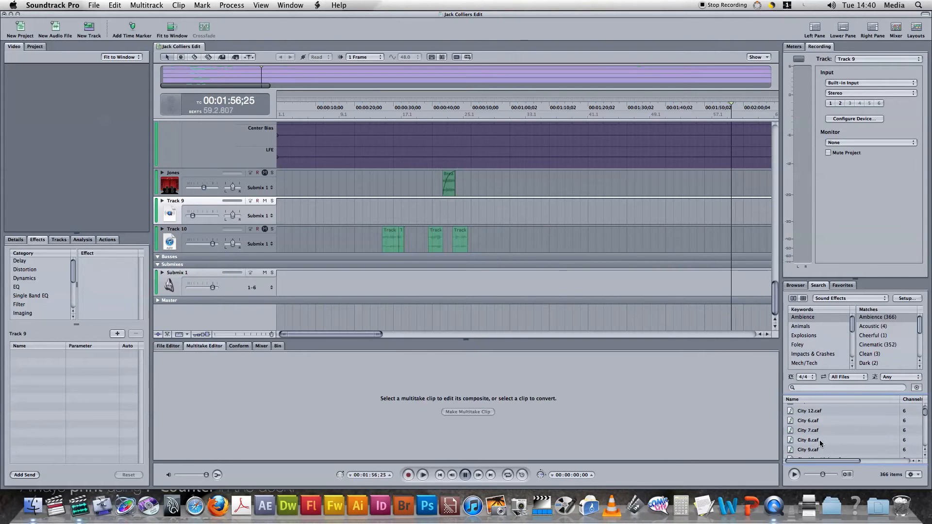
{"action": "left_click", "coordinate": [820, 431]}
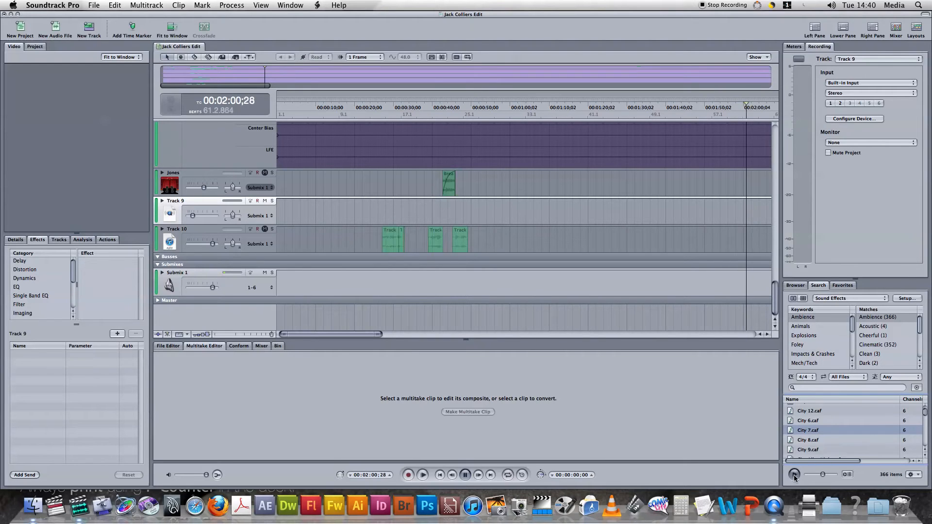
Preview the countryside ambiences Country Field 02.caf and Country Night 02.caf
{"action": "scroll", "coordinate": [814, 450], "scroll_direction": "down", "scroll_amount": 2}
{"action": "scroll", "coordinate": [815, 450], "scroll_direction": "down", "scroll_amount": 1}
{"action": "scroll", "coordinate": [828, 449], "scroll_direction": "down", "scroll_amount": 2}
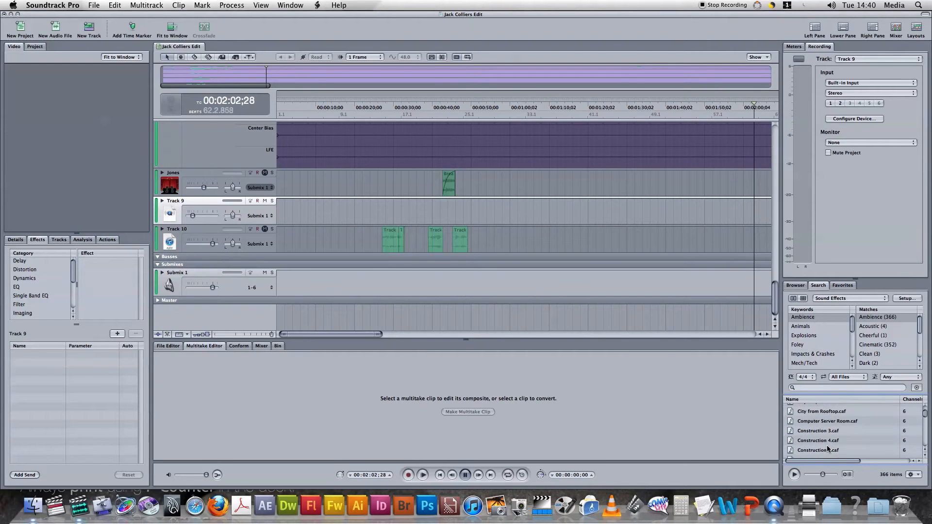
{"action": "scroll", "coordinate": [825, 436], "scroll_direction": "down", "scroll_amount": 3}
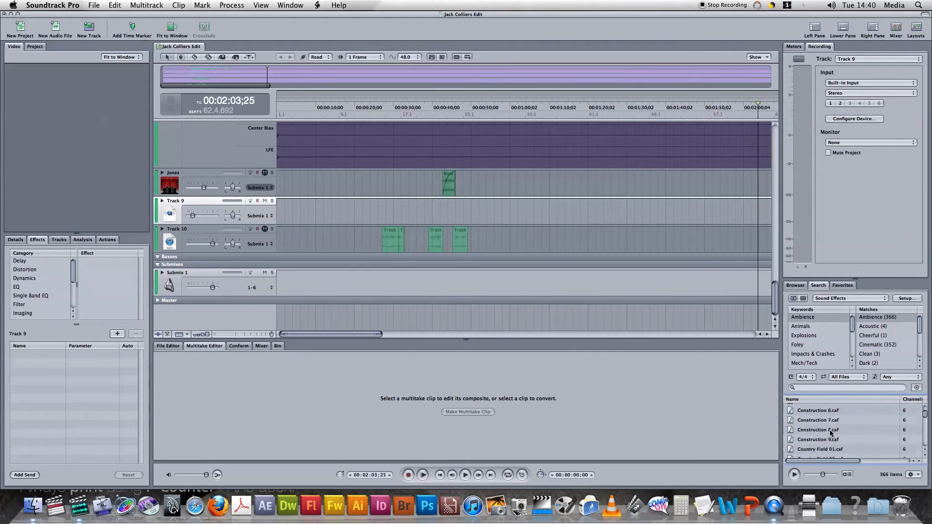
{"action": "left_click", "coordinate": [820, 418]}
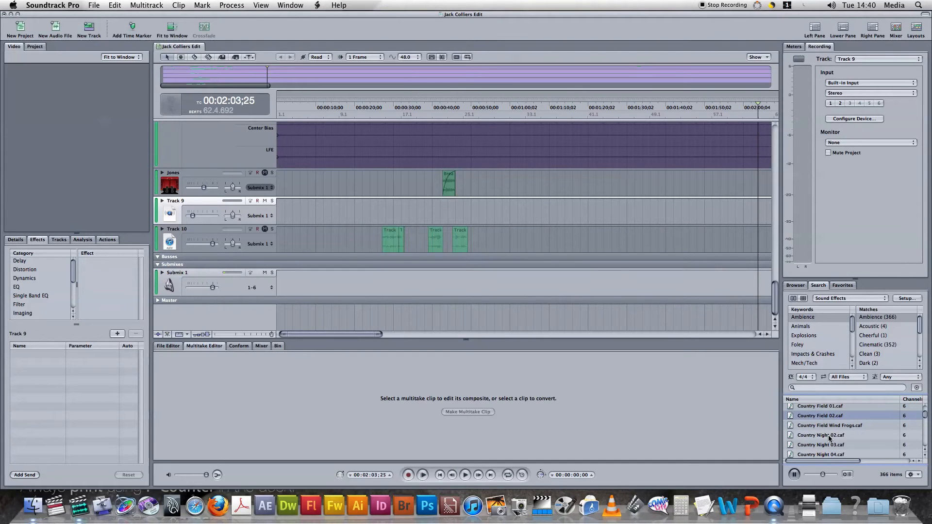
{"action": "left_click", "coordinate": [831, 436]}
Preview Crowd Festival.caf from the Ambience sound effects and stop its playback
{"action": "scroll", "coordinate": [862, 442], "scroll_direction": "down", "scroll_amount": 3}
{"action": "scroll", "coordinate": [854, 437], "scroll_direction": "down", "scroll_amount": 1}
{"action": "left_click", "coordinate": [838, 422]}
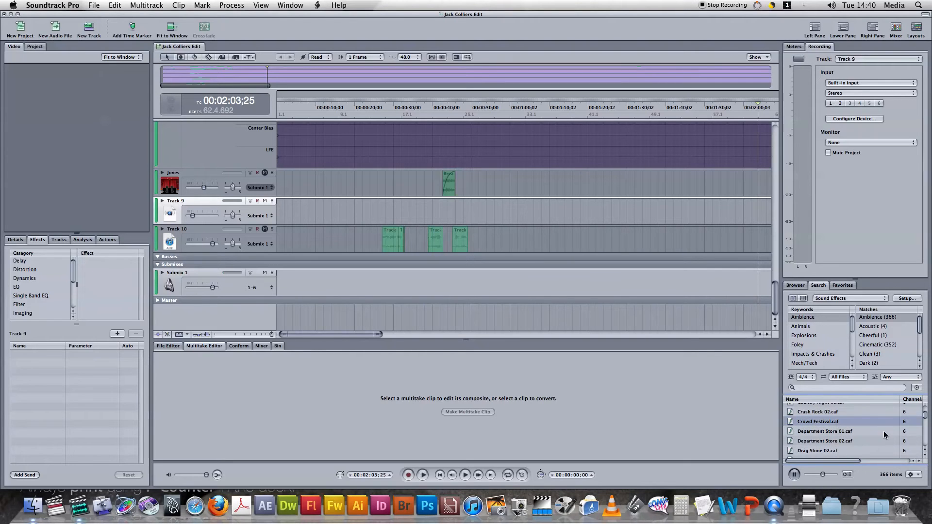
{"action": "left_click", "coordinate": [794, 474]}
Preview Forest Stream River Water 01.caf from the Ambience sound effects and place it at the start of Track 9
{"action": "scroll", "coordinate": [828, 448], "scroll_direction": "down", "scroll_amount": 5}
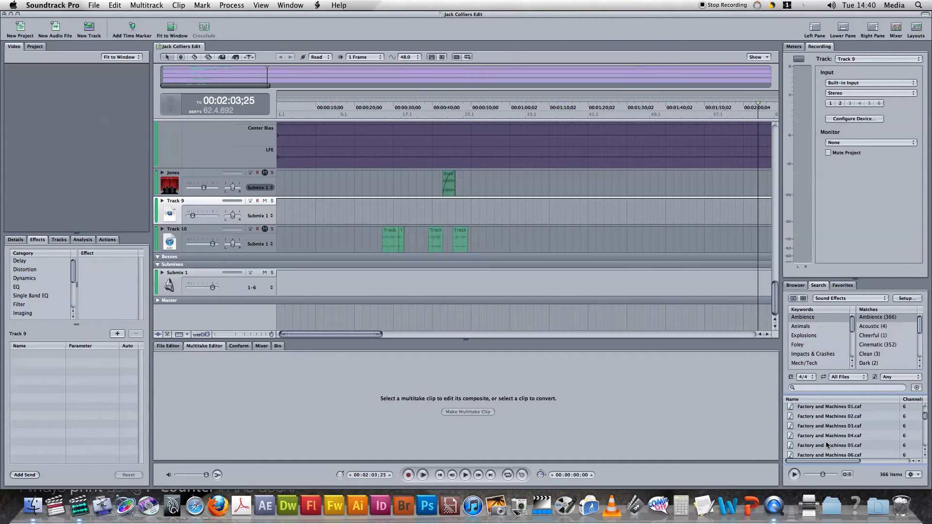
{"action": "scroll", "coordinate": [835, 437], "scroll_direction": "down", "scroll_amount": 5}
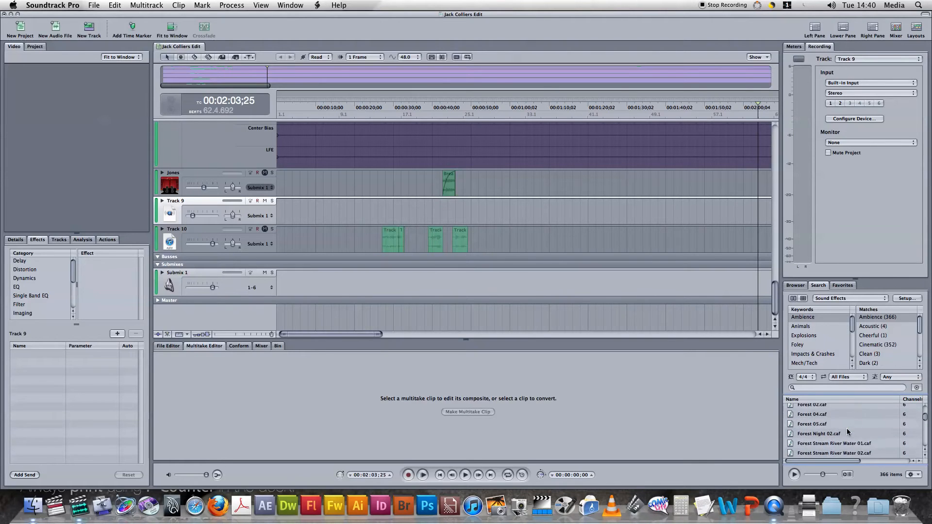
{"action": "scroll", "coordinate": [846, 431], "scroll_direction": "down", "scroll_amount": 6}
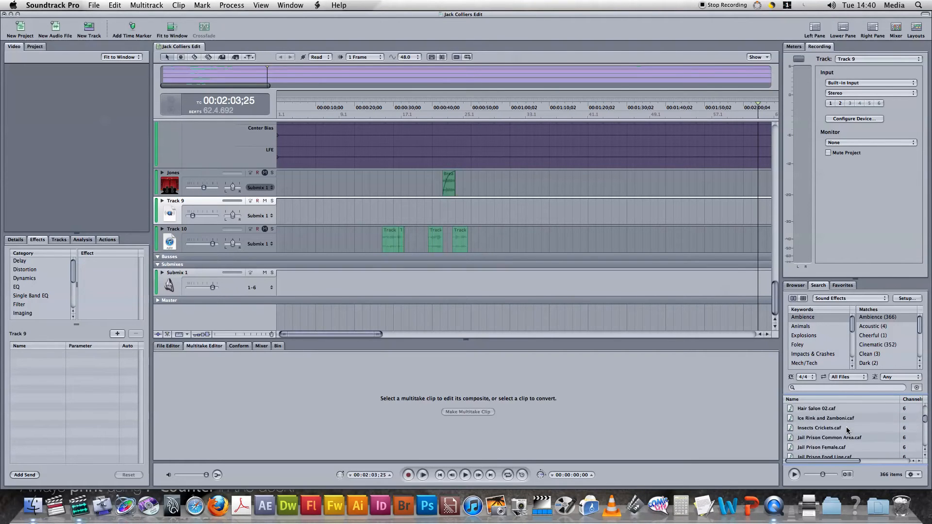
{"action": "scroll", "coordinate": [846, 431], "scroll_direction": "down", "scroll_amount": 6}
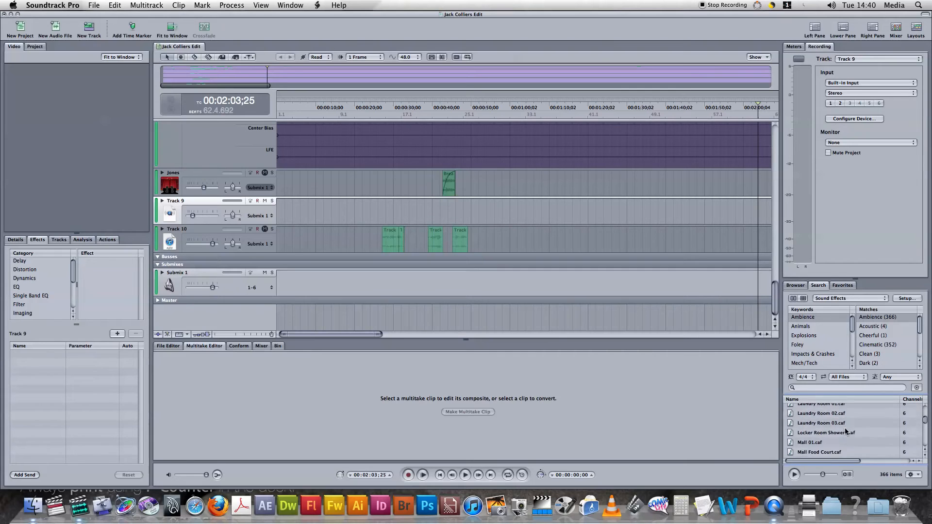
{"action": "scroll", "coordinate": [846, 431], "scroll_direction": "up", "scroll_amount": 15}
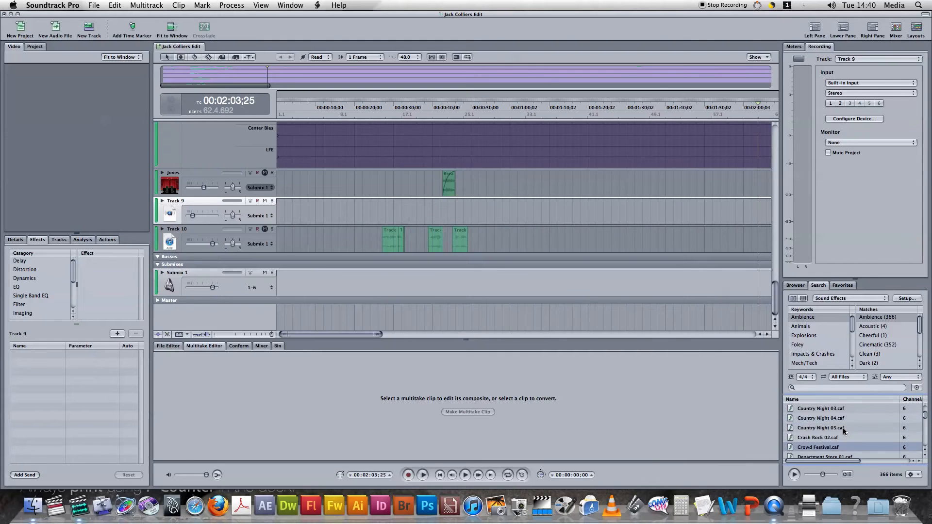
{"action": "scroll", "coordinate": [843, 430], "scroll_direction": "down", "scroll_amount": 5}
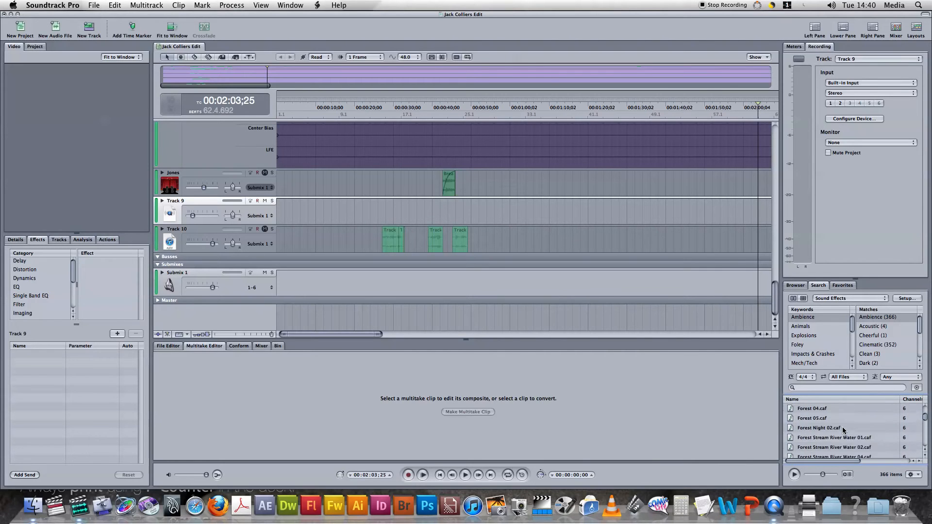
{"action": "scroll", "coordinate": [843, 430], "scroll_direction": "up", "scroll_amount": 3}
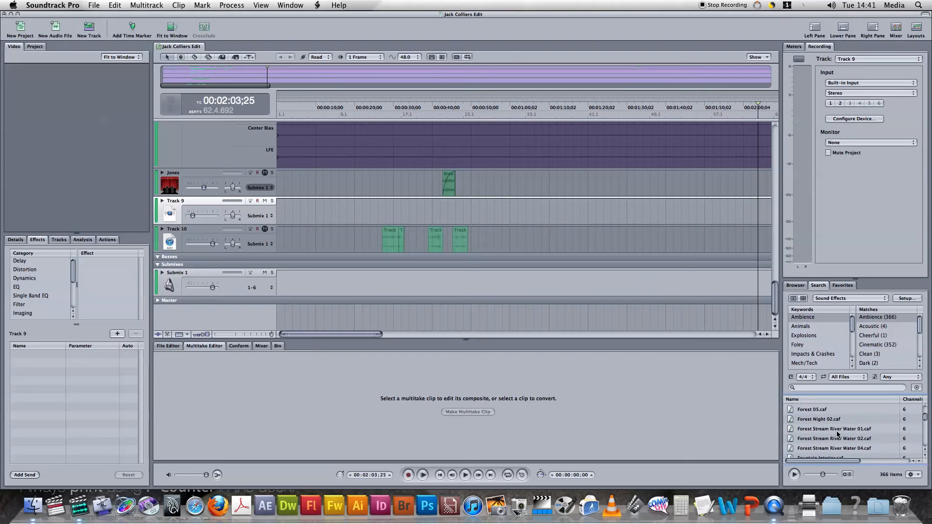
{"action": "left_click", "coordinate": [835, 429]}
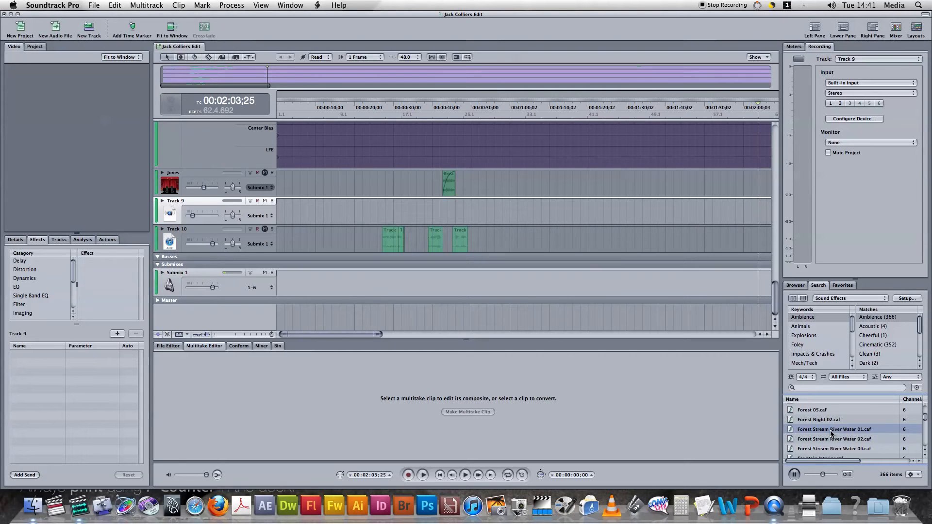
{"action": "left_click", "coordinate": [794, 474]}
{"action": "left_click_drag", "start_coordinate": [850, 434], "coordinate": [283, 210]}
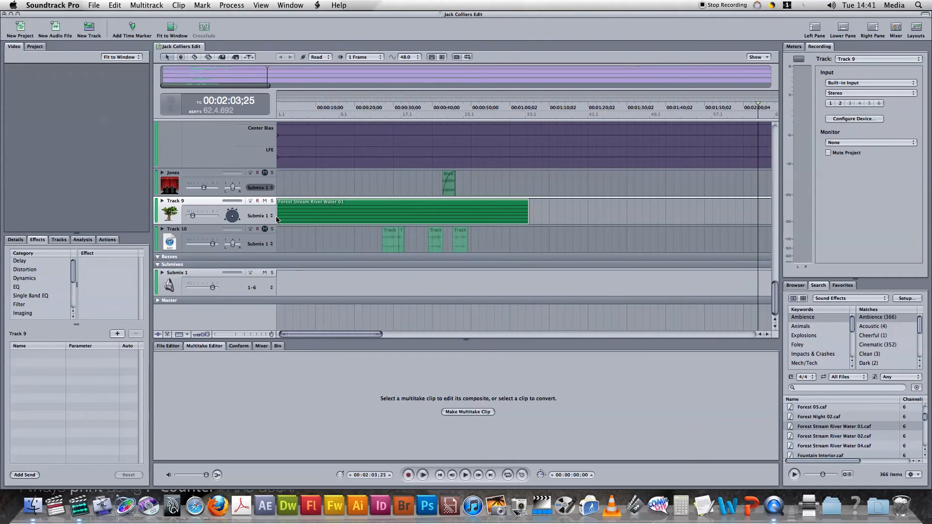
Play the river water clip from near its start with the system volume raised, and raise Track 9's volume
{"action": "left_click", "coordinate": [281, 230]}
{"action": "key", "text": "space"}
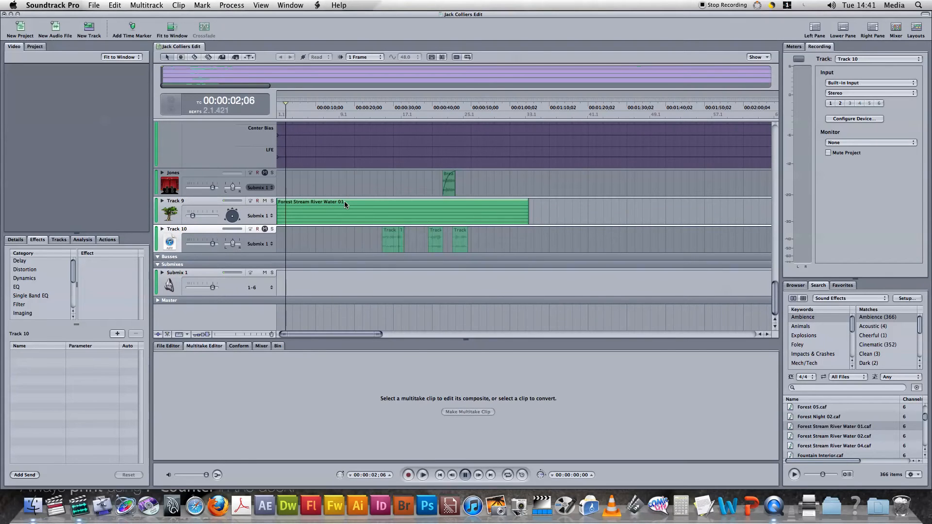
{"action": "key", "text": "XF86AudioRaiseVolume"}
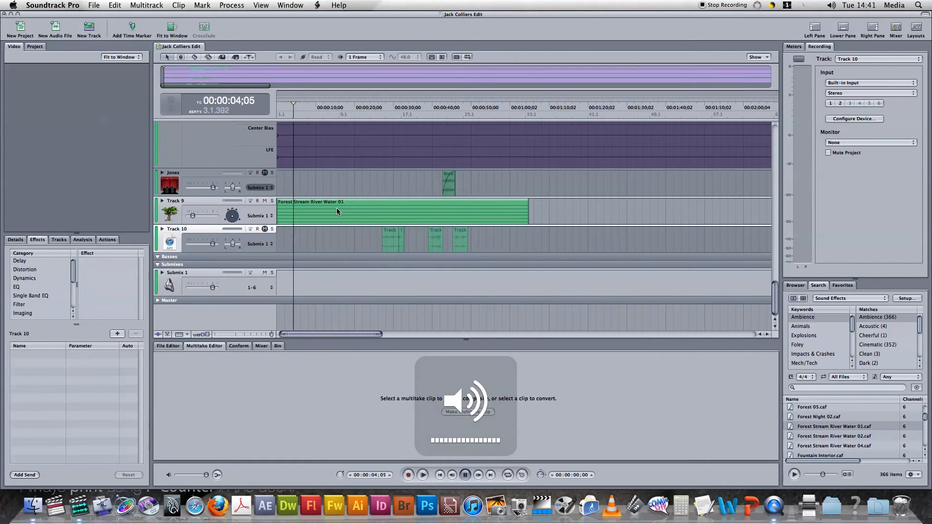
{"action": "left_click", "coordinate": [264, 201]}
{"action": "left_click", "coordinate": [264, 201]}
{"action": "left_click_drag", "start_coordinate": [193, 216], "coordinate": [210, 217]}
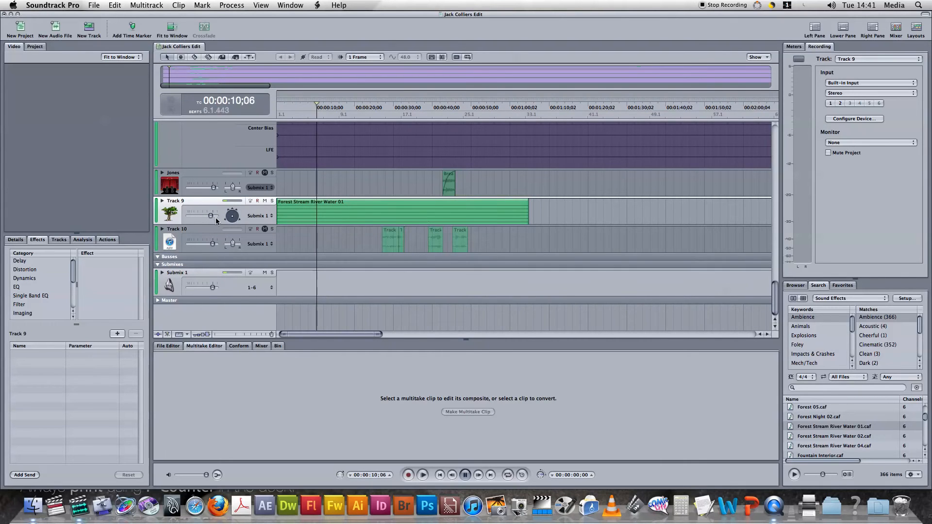
{"action": "key", "text": "space"}
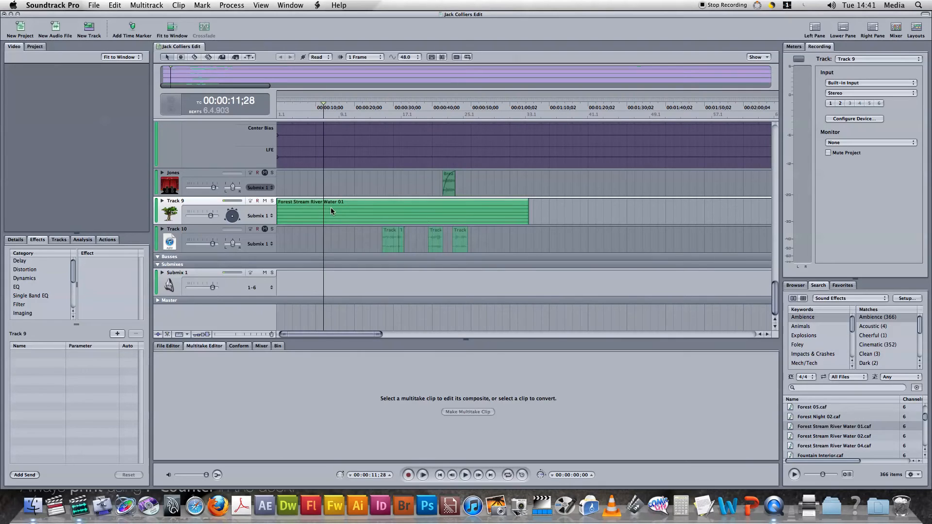
Delete the Forest Stream River Water 01 clip from Track 9 and undo the deletion
{"action": "left_click", "coordinate": [441, 222]}
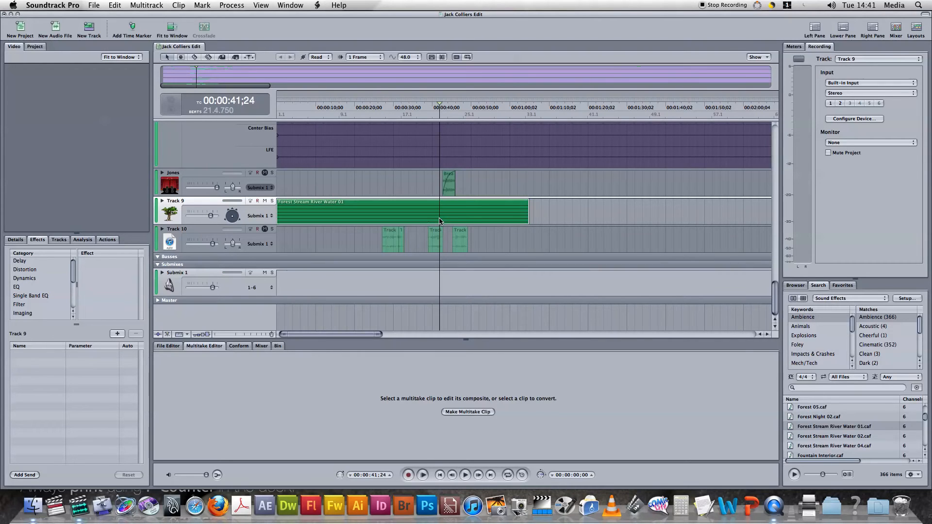
{"action": "key", "text": "Delete"}
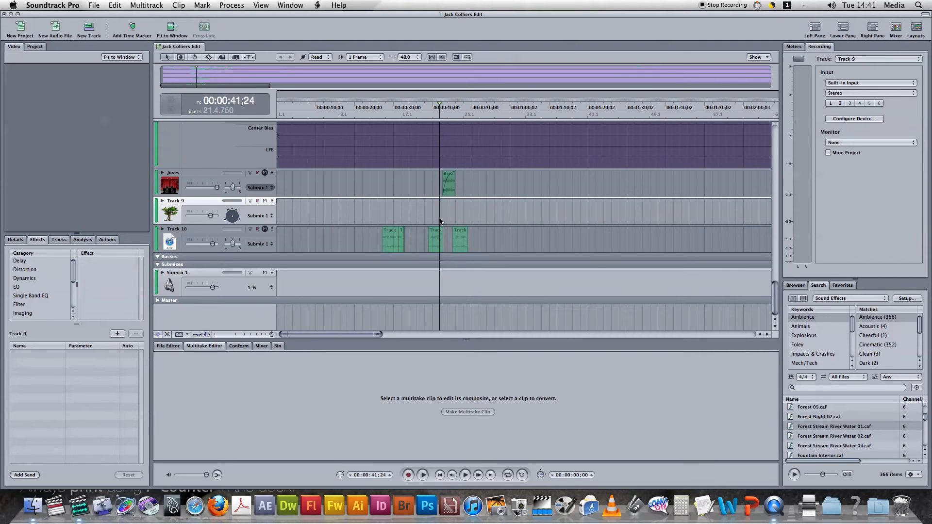
{"action": "left_click", "coordinate": [115, 5]}
{"action": "left_click", "coordinate": [127, 17]}
Undo the earlier edits to remove the river water clip and restore the deleted forest ambience clips on Track 9
{"action": "left_click", "coordinate": [114, 5]}
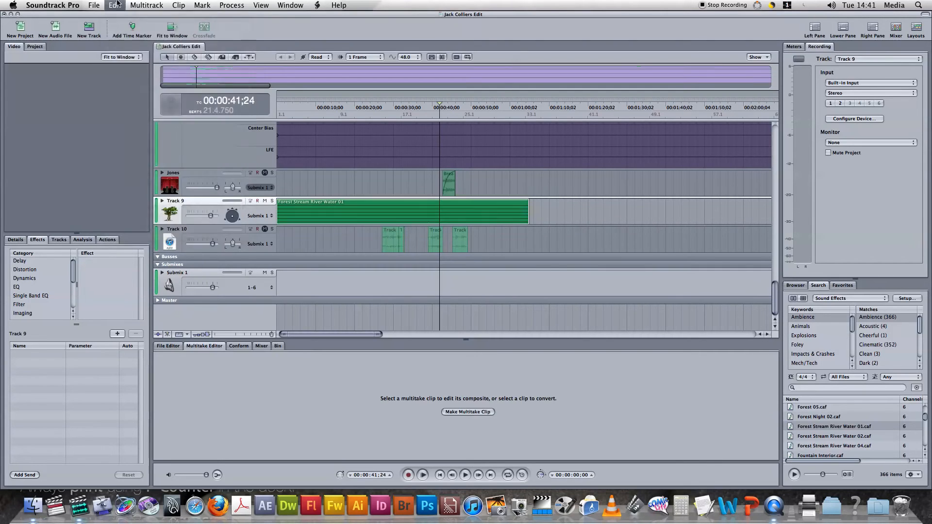
{"action": "left_click", "coordinate": [123, 16]}
{"action": "left_click", "coordinate": [116, 6]}
{"action": "left_click", "coordinate": [123, 17]}
{"action": "left_click", "coordinate": [121, 8]}
{"action": "left_click", "coordinate": [123, 18]}
{"action": "left_click", "coordinate": [127, 7]}
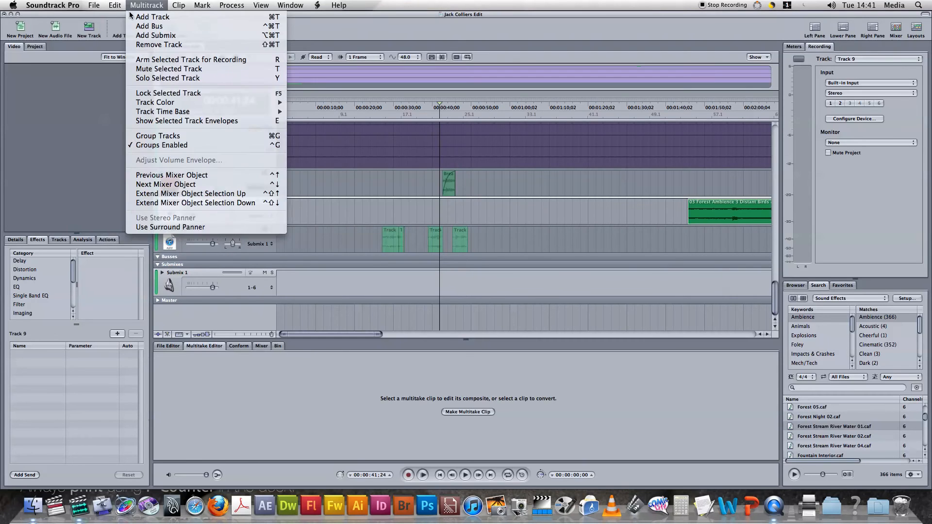
{"action": "left_click", "coordinate": [122, 17]}
{"action": "left_click", "coordinate": [116, 6]}
{"action": "left_click", "coordinate": [123, 17]}
Unmute the track holding the Explosion Metal and Debris clip, the St Lads track and the Theifs track
{"action": "left_click", "coordinate": [290, 232]}
{"action": "scroll", "coordinate": [380, 224], "scroll_direction": "up", "scroll_amount": 10}
{"action": "scroll", "coordinate": [371, 217], "scroll_direction": "down", "scroll_amount": 5}
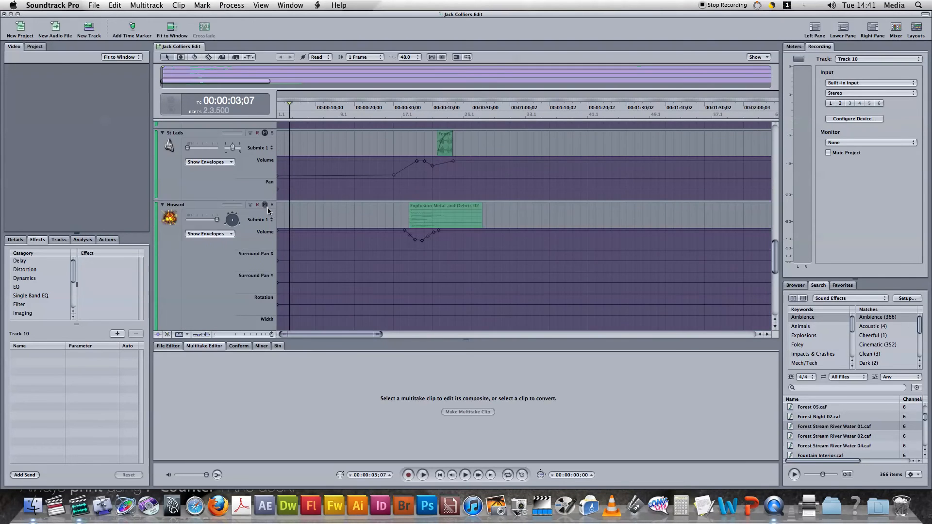
{"action": "left_click", "coordinate": [265, 205]}
{"action": "left_click", "coordinate": [265, 133]}
{"action": "scroll", "coordinate": [269, 178], "scroll_direction": "down", "scroll_amount": 5}
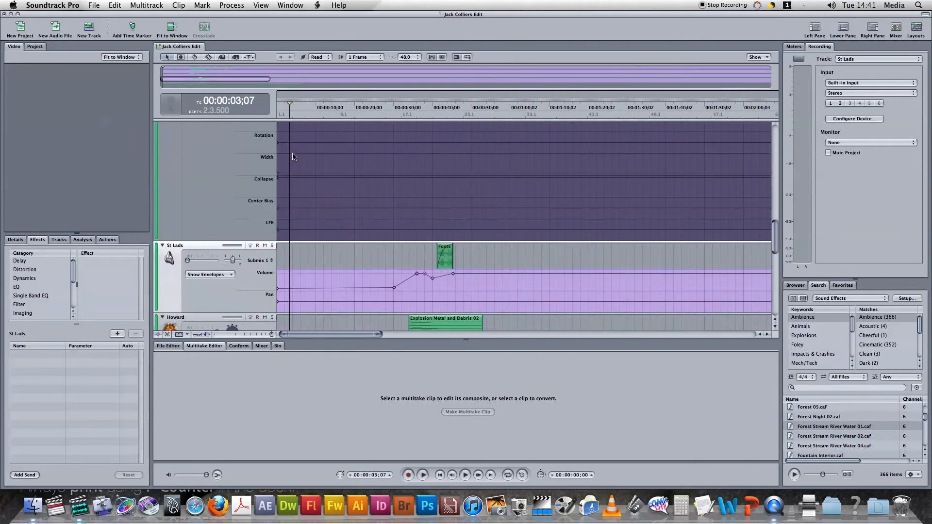
{"action": "left_click", "coordinate": [264, 254]}
Unmute the gun effects track below Narrator, the Narrator track, Track 2 and Track 1 Recording 8
{"action": "scroll", "coordinate": [267, 203], "scroll_direction": "down", "scroll_amount": 5}
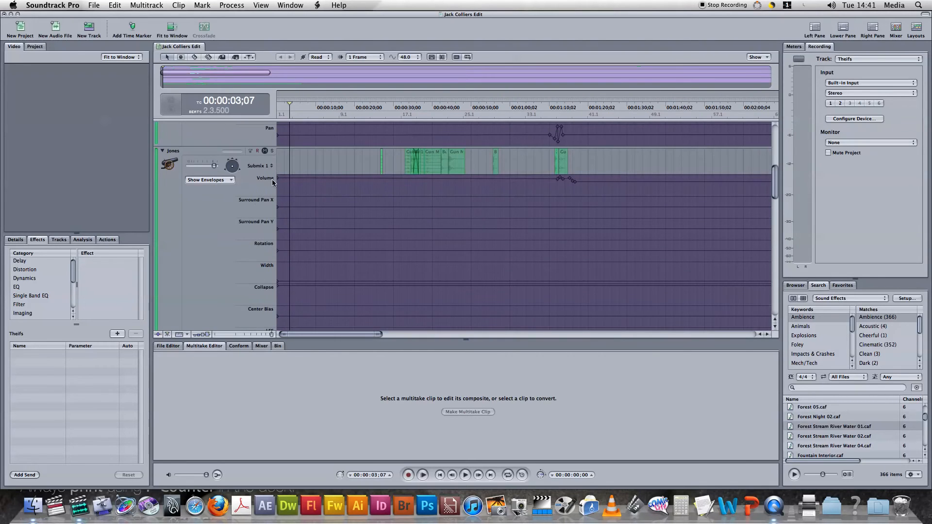
{"action": "scroll", "coordinate": [282, 175], "scroll_direction": "up", "scroll_amount": 5}
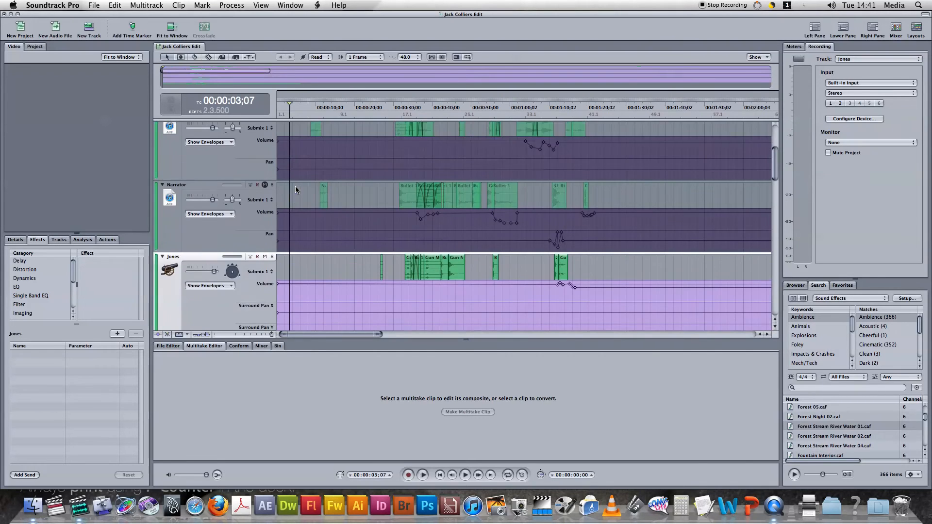
{"action": "left_click", "coordinate": [265, 184]}
{"action": "scroll", "coordinate": [259, 160], "scroll_direction": "up", "scroll_amount": 3}
{"action": "scroll", "coordinate": [265, 165], "scroll_direction": "up", "scroll_amount": 3}
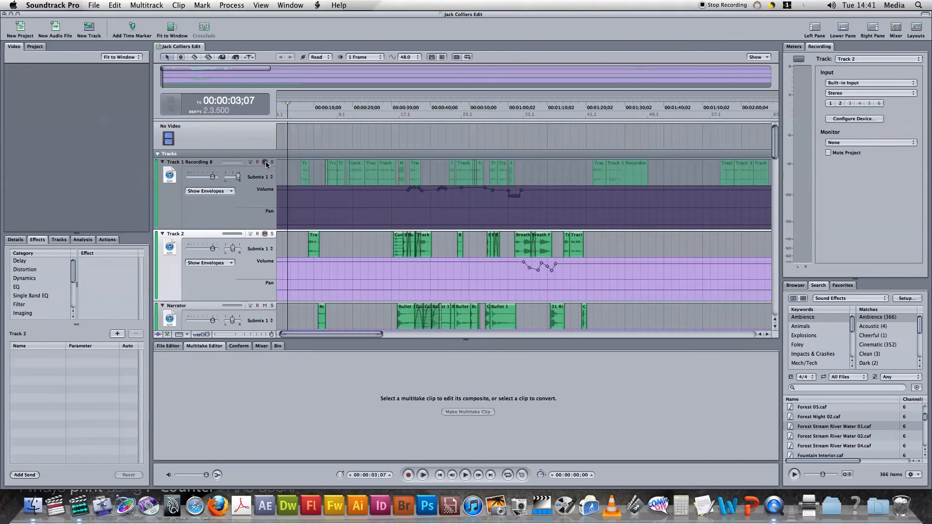
{"action": "left_click", "coordinate": [295, 175]}
Play the project from the gun clip at about 30 seconds on Track 2 with the system volume raised
{"action": "scroll", "coordinate": [447, 243], "scroll_direction": "down", "scroll_amount": 1}
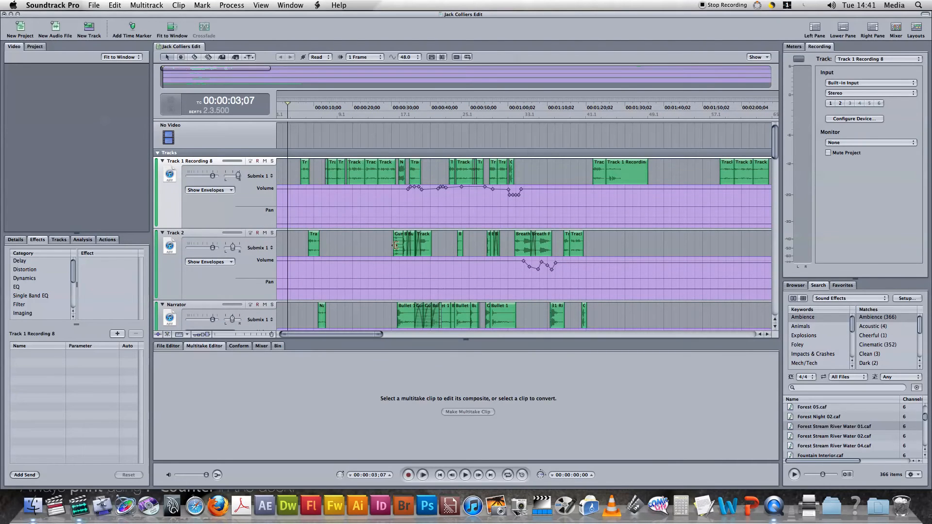
{"action": "left_click", "coordinate": [394, 245]}
{"action": "key", "text": "space"}
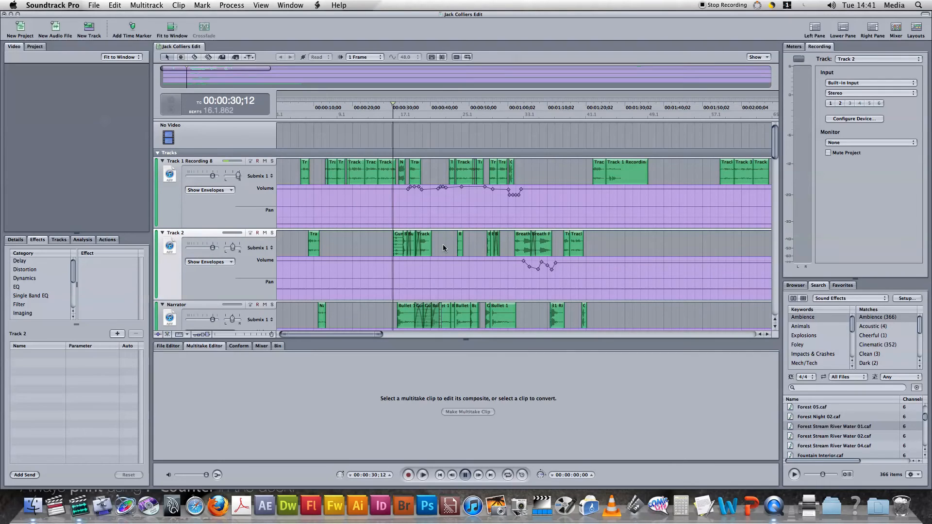
{"action": "key", "text": "XF86AudioRaiseVolume"}
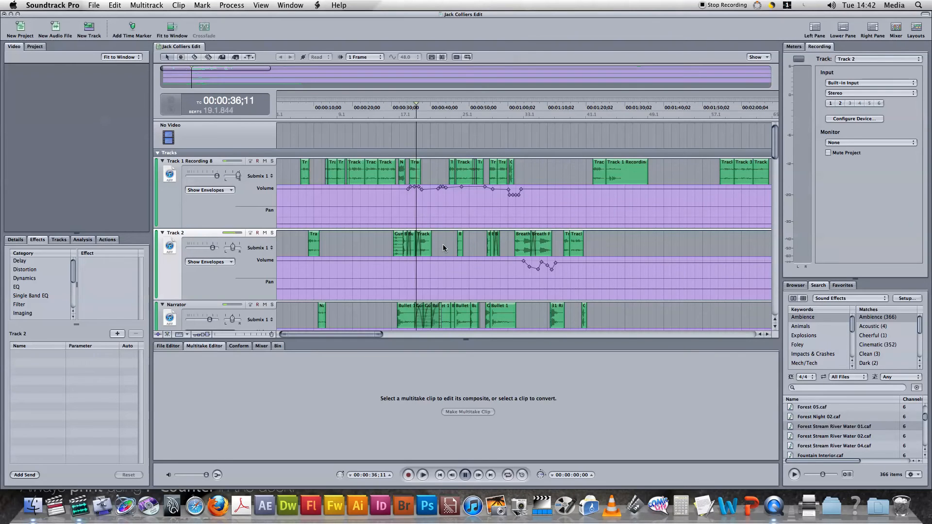
Stop the project playback and look over Track 1 Recording 8, Track 2 and the Narrator track
{"action": "key", "text": "space"}
{"action": "key", "text": "XF86AudioRaiseVolume"}
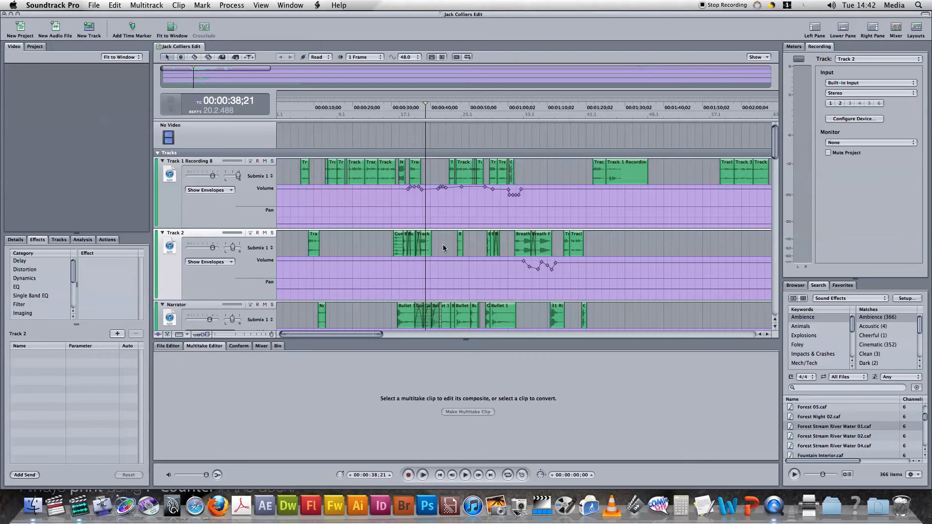
{"action": "scroll", "coordinate": [443, 180], "scroll_direction": "down", "scroll_amount": 5}
{"action": "scroll", "coordinate": [443, 178], "scroll_direction": "up", "scroll_amount": 5}
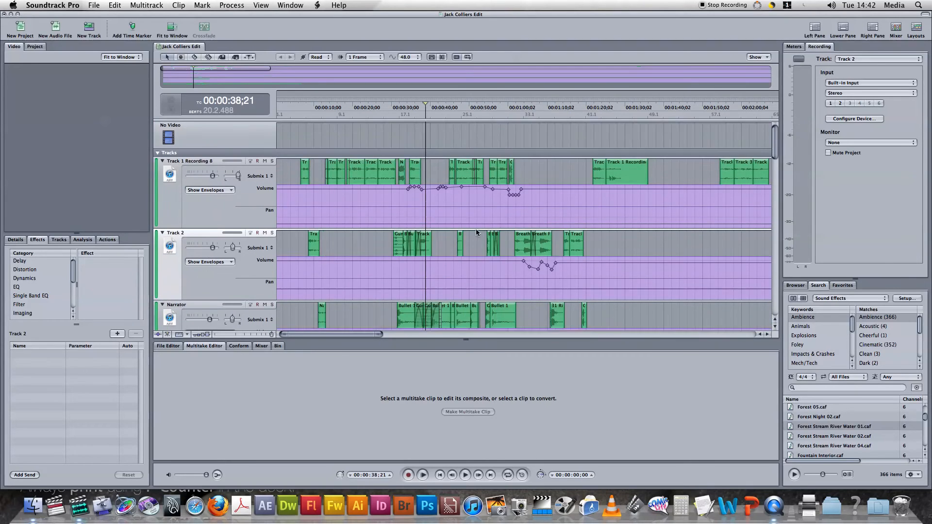
{"action": "scroll", "coordinate": [475, 230], "scroll_direction": "down", "scroll_amount": 3}
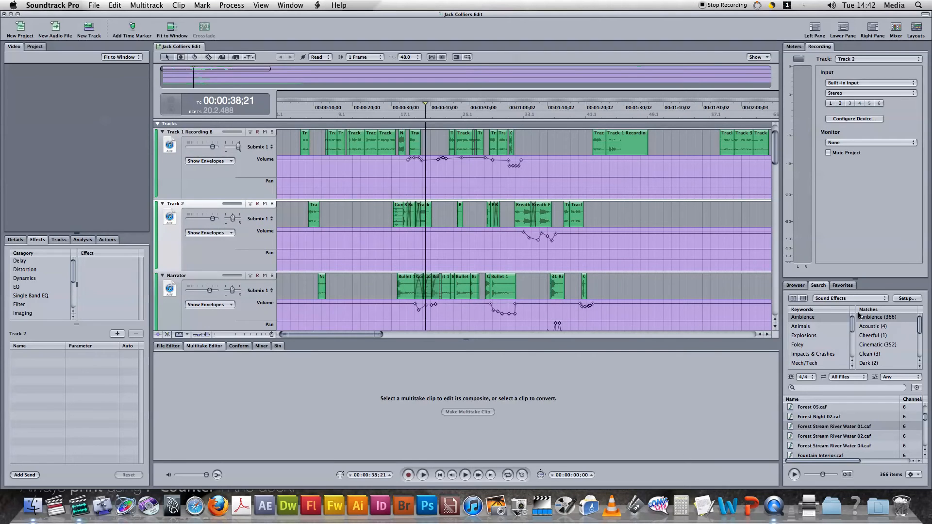
Filter the sound effects library by the Explosions keyword and look at the Explosion Metal and Debris 02 clip in the timeline
{"action": "left_click_drag", "start_coordinate": [810, 329], "coordinate": [819, 334]}
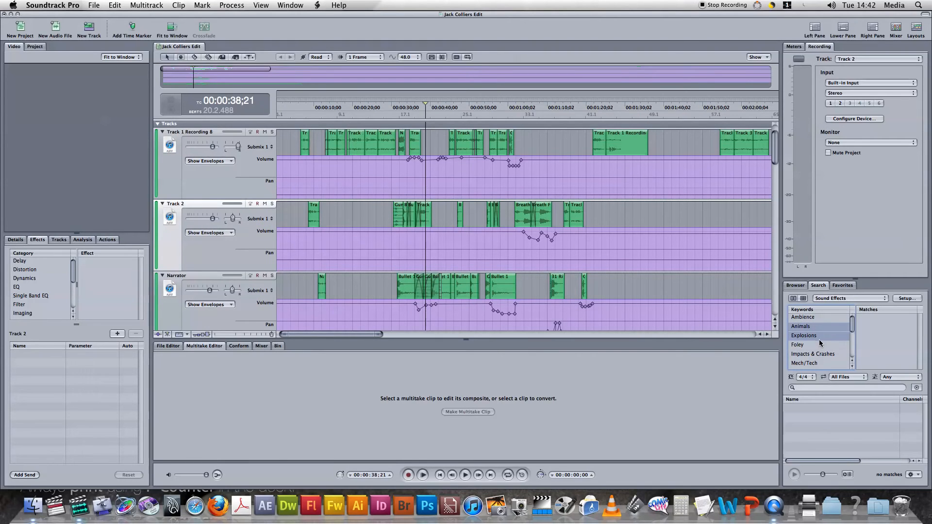
{"action": "left_click", "coordinate": [847, 336]}
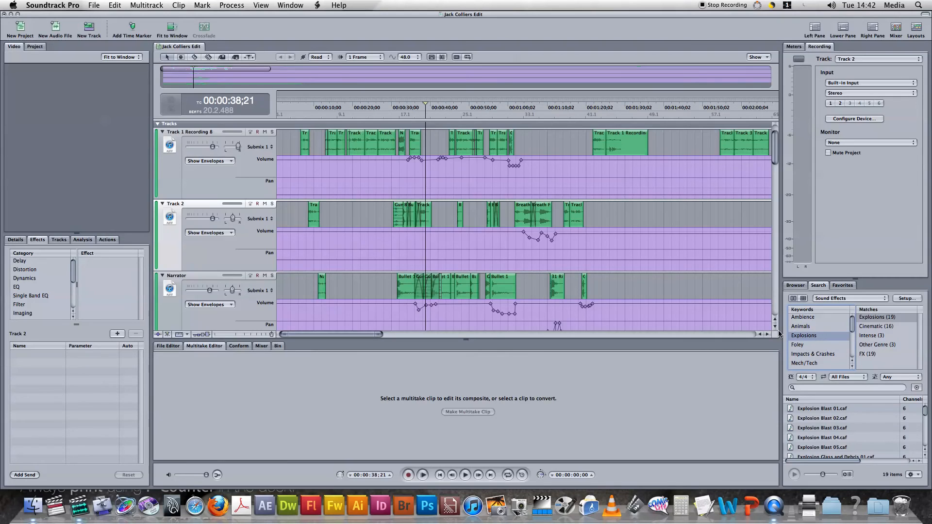
{"action": "scroll", "coordinate": [539, 252], "scroll_direction": "down", "scroll_amount": 10}
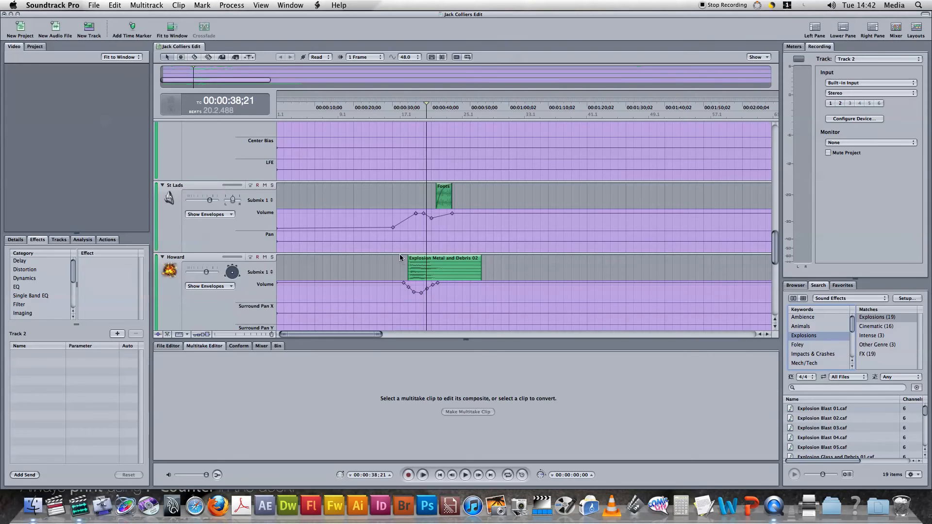
{"action": "scroll", "coordinate": [423, 247], "scroll_direction": "up", "scroll_amount": 10}
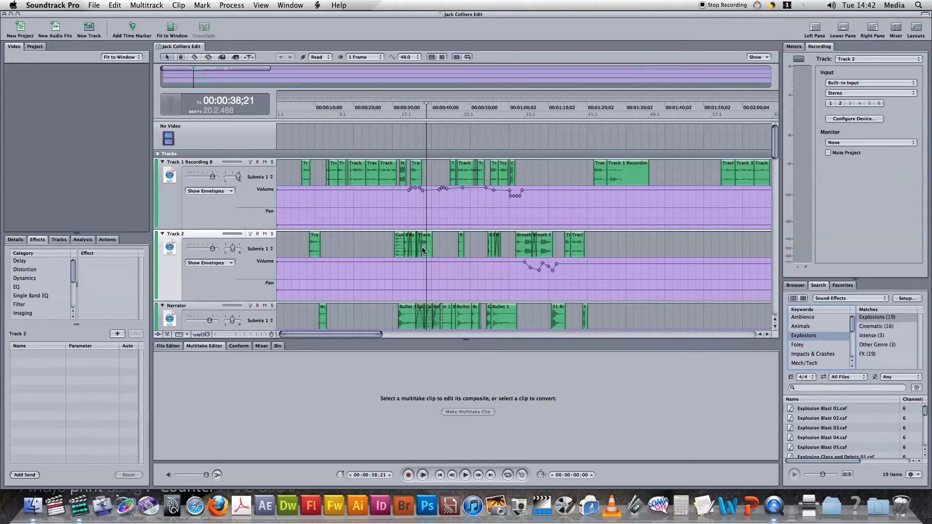
Filter the sound effects library by the Weapons keyword and look over the gun and bullet clips on Track 2 and Narrator
{"action": "scroll", "coordinate": [832, 321], "scroll_direction": "down", "scroll_amount": 1}
{"action": "scroll", "coordinate": [830, 322], "scroll_direction": "down", "scroll_amount": 5}
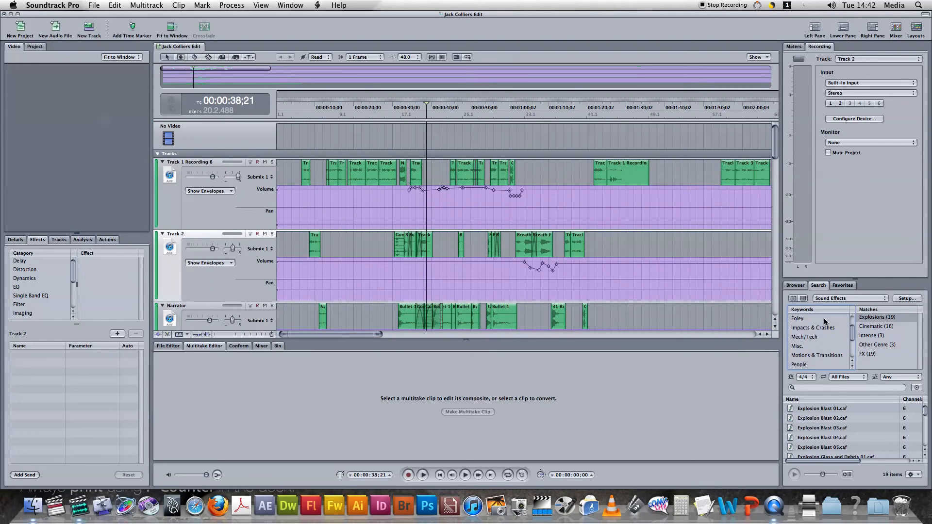
{"action": "scroll", "coordinate": [824, 330], "scroll_direction": "down", "scroll_amount": 3}
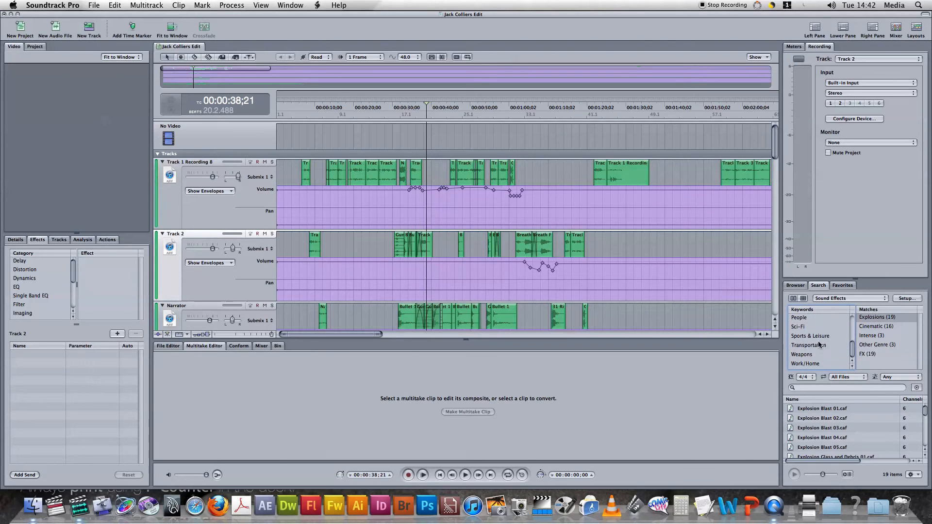
{"action": "left_click", "coordinate": [801, 355]}
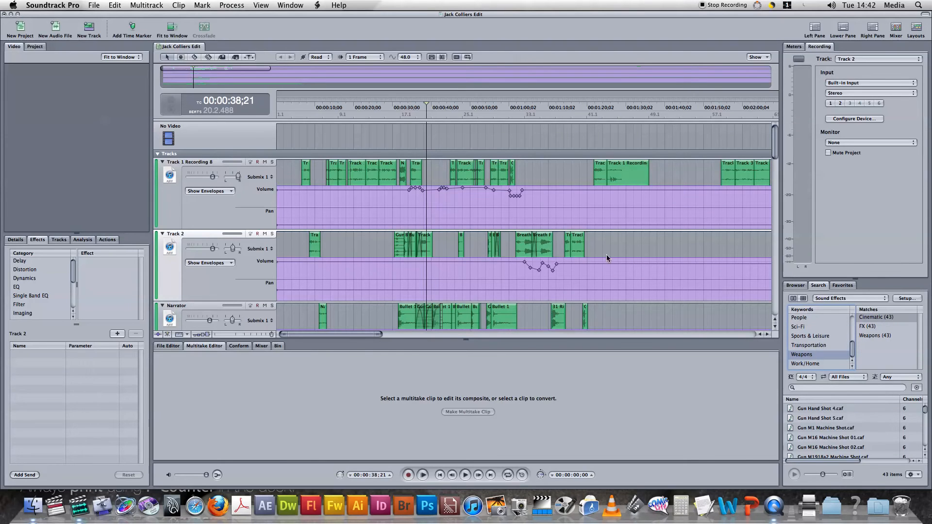
{"action": "scroll", "coordinate": [588, 325], "scroll_direction": "down", "scroll_amount": 2}
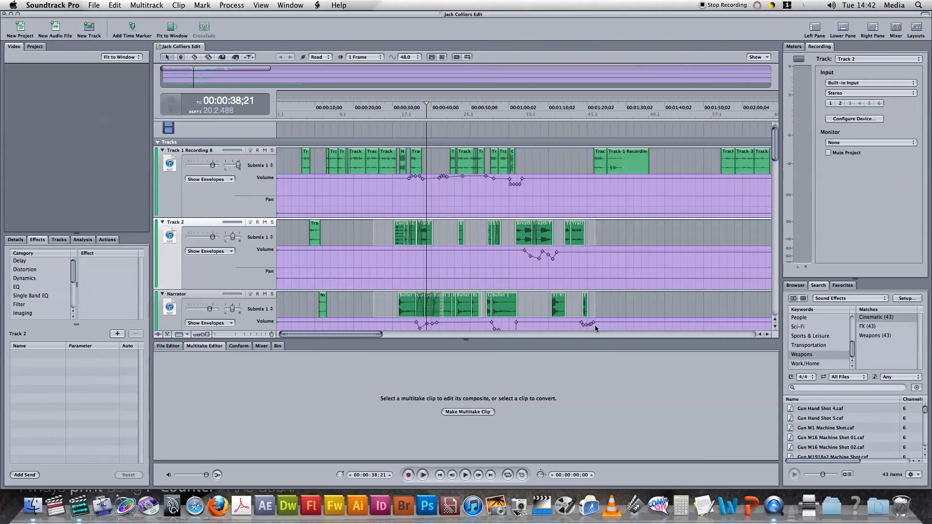
{"action": "left_click", "coordinate": [634, 307]}
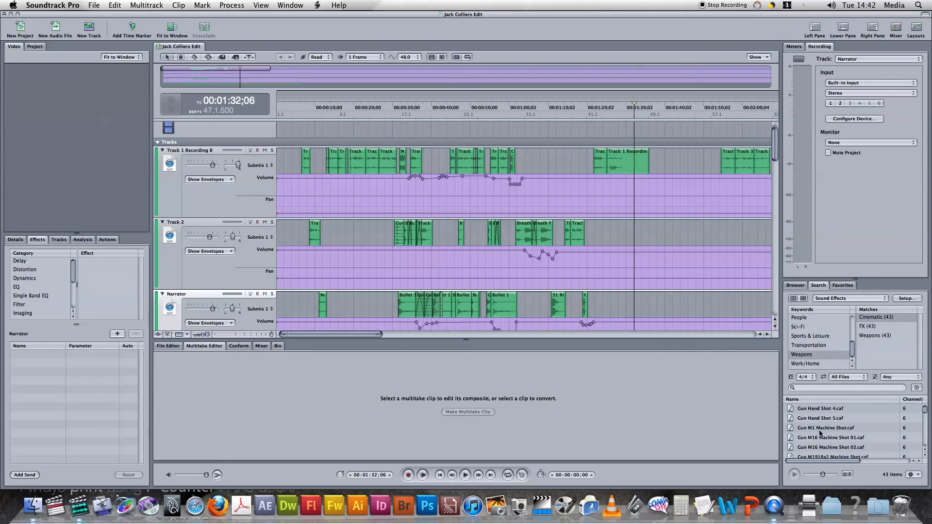
Preview the Gun M1 Machine Shot.caf sound effect in the library and stop the preview
{"action": "left_click", "coordinate": [834, 428]}
{"action": "scroll", "coordinate": [819, 452], "scroll_direction": "down", "scroll_amount": 3}
{"action": "left_click", "coordinate": [822, 429]}
{"action": "scroll", "coordinate": [823, 429], "scroll_direction": "up", "scroll_amount": 3}
{"action": "left_click", "coordinate": [821, 428]}
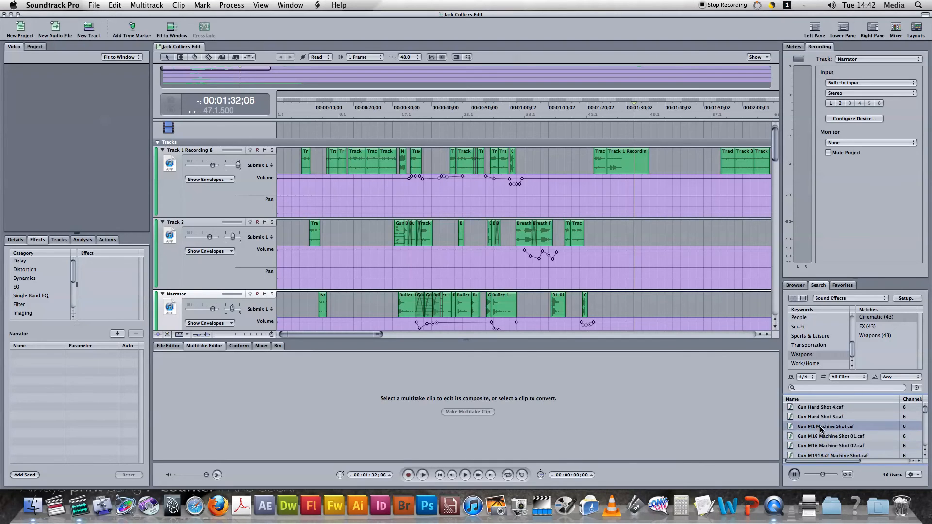
{"action": "left_click", "coordinate": [799, 476]}
Add Gun M1 Machine Shot.caf to the gap on Track 2 at about 40 seconds and play it within the mix
{"action": "left_click_drag", "start_coordinate": [863, 428], "coordinate": [437, 242]}
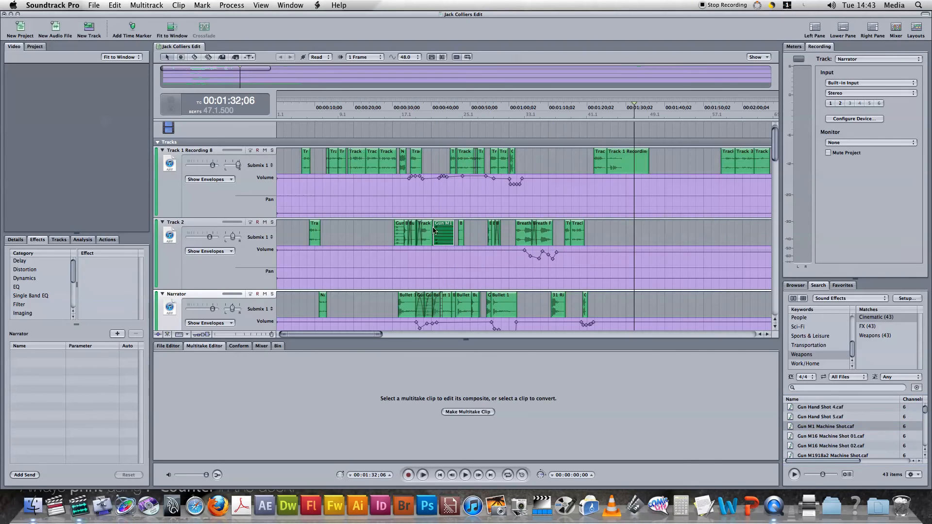
{"action": "left_click", "coordinate": [431, 211]}
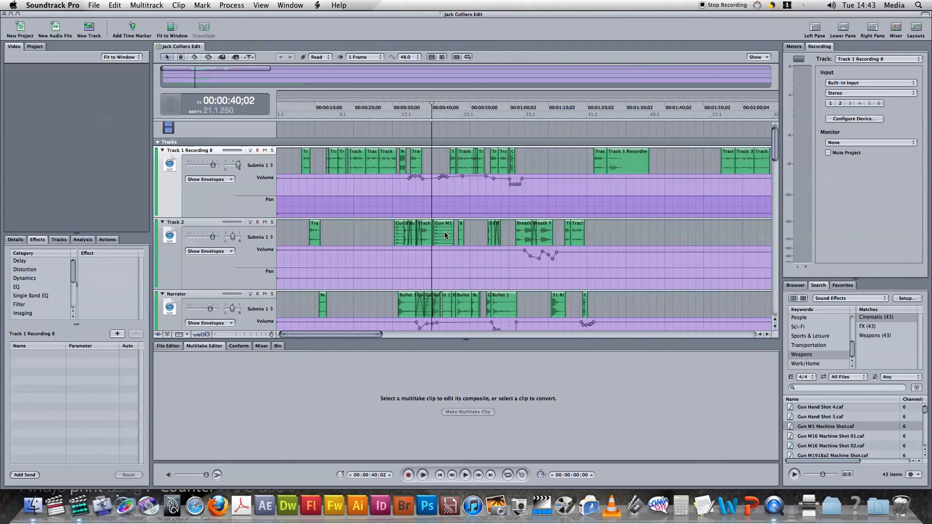
{"action": "key", "text": "space"}
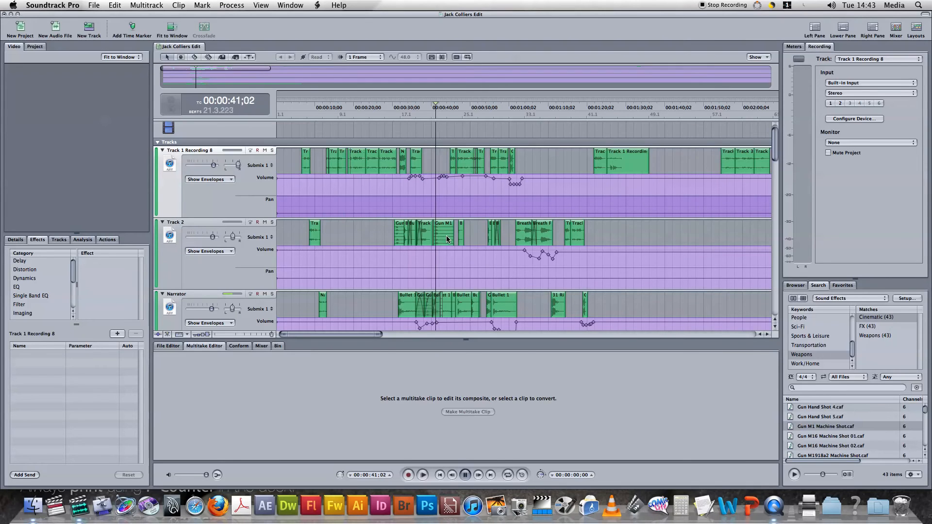
{"action": "key", "text": "space"}
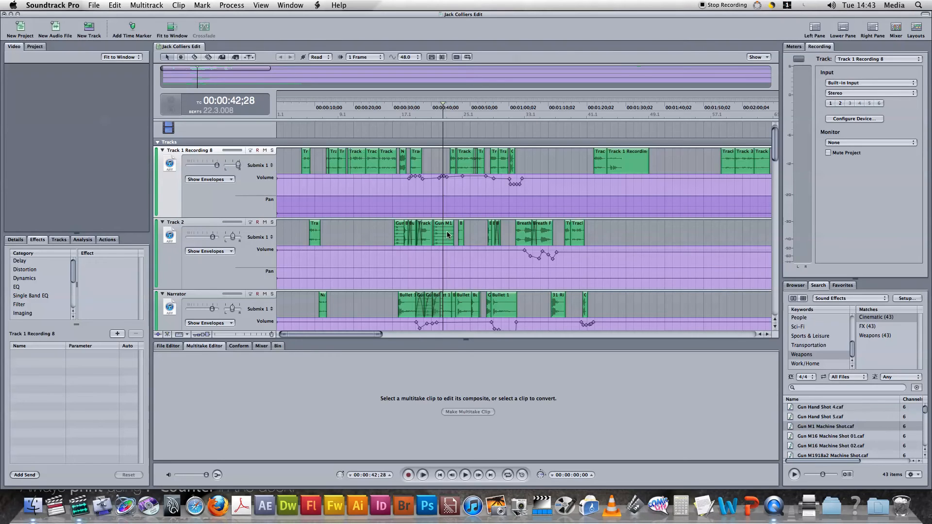
Move the Gun M1 clip up to the gap on Track 1 Recording 8 at about 38 seconds and play that section
{"action": "left_click", "coordinate": [447, 236]}
{"action": "left_click_drag", "start_coordinate": [445, 233], "coordinate": [445, 233]}
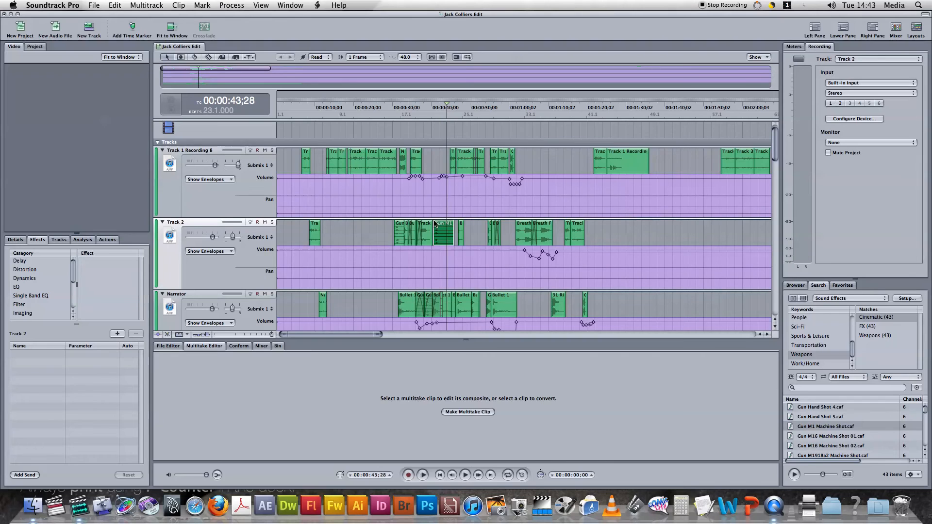
{"action": "mouse_move", "coordinate": [440, 227]}
{"action": "left_mouse_down"}
{"action": "mouse_move", "coordinate": [451, 231]}
{"action": "mouse_move", "coordinate": [434, 228]}
{"action": "left_mouse_up"}
{"action": "left_click_drag", "start_coordinate": [447, 229], "coordinate": [436, 162]}
{"action": "left_click", "coordinate": [424, 166]}
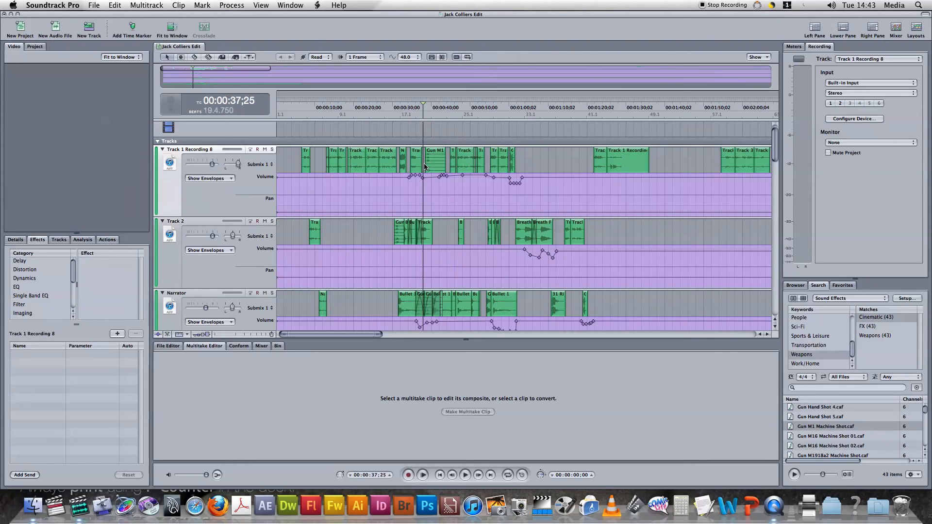
{"action": "key", "text": "space"}
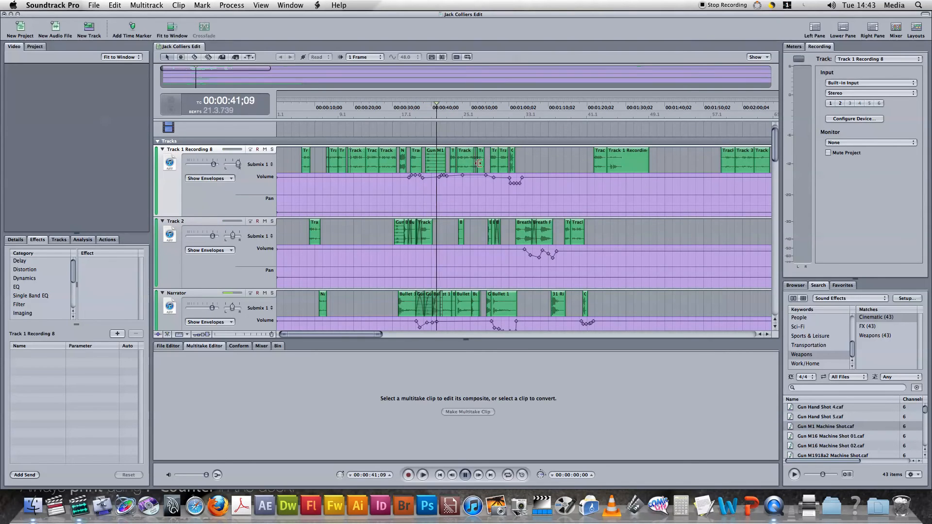
{"action": "key", "text": "space"}
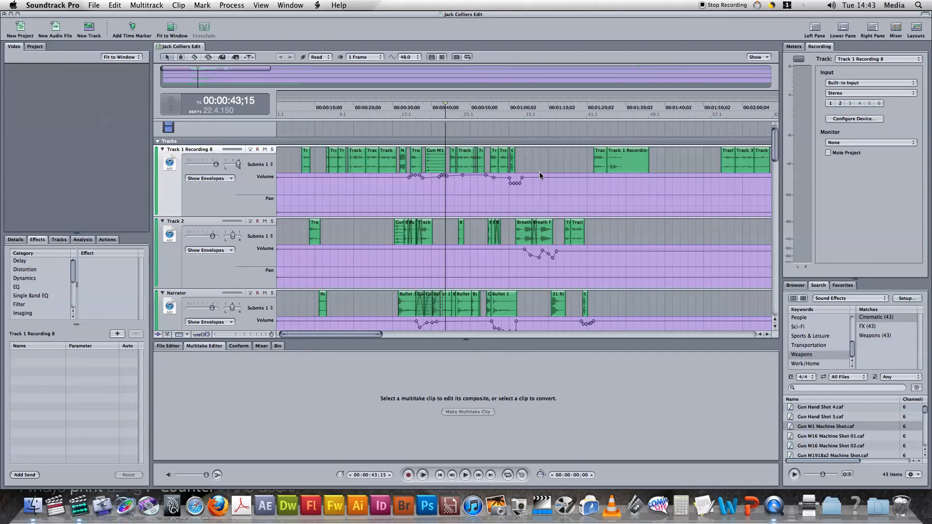
Play the project across the Narrator track's clip at about 1 minute 10 seconds, then stop
{"action": "scroll", "coordinate": [555, 227], "scroll_direction": "down", "scroll_amount": 3}
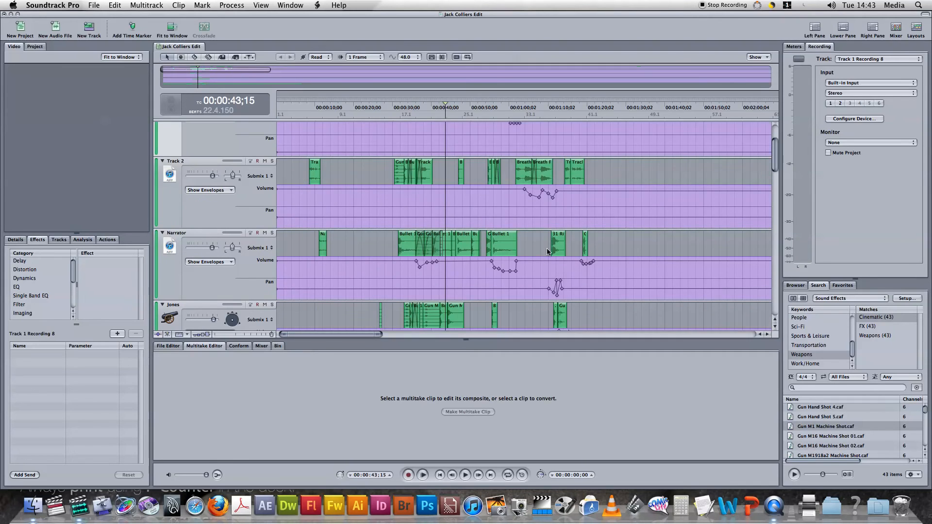
{"action": "left_click", "coordinate": [542, 241]}
{"action": "key", "text": "space"}
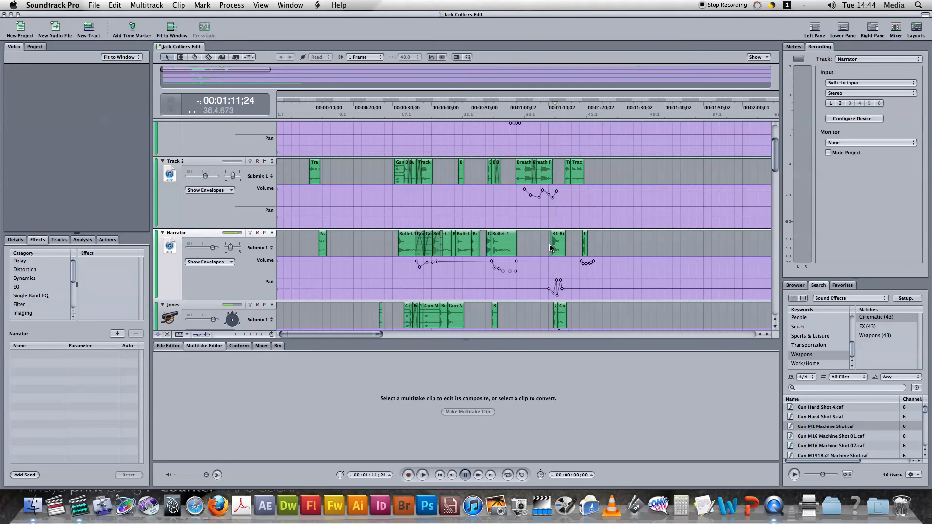
{"action": "key", "text": "space"}
{"action": "scroll", "coordinate": [547, 248], "scroll_direction": "down", "scroll_amount": 2}
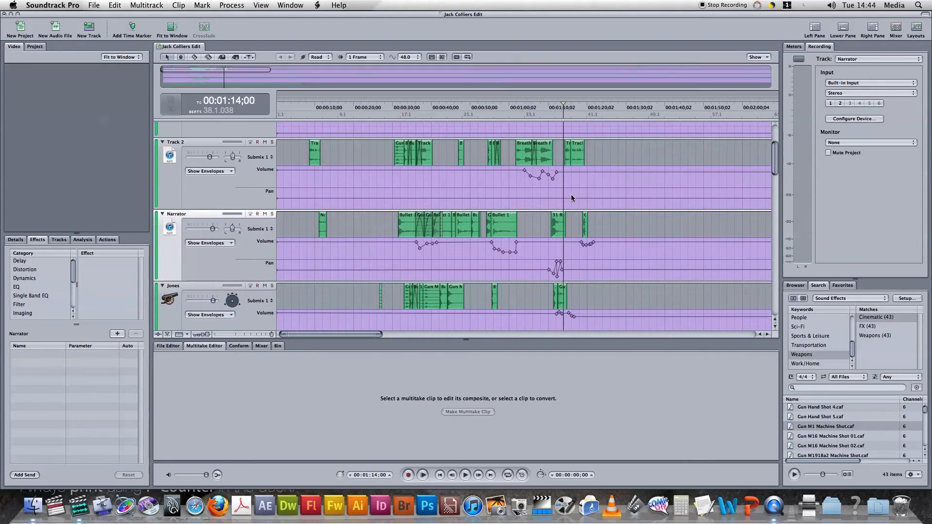
Select the breath clips on Track 2 and play the project across them from about 1 minute 3 seconds
{"action": "scroll", "coordinate": [540, 140], "scroll_direction": "up", "scroll_amount": 1}
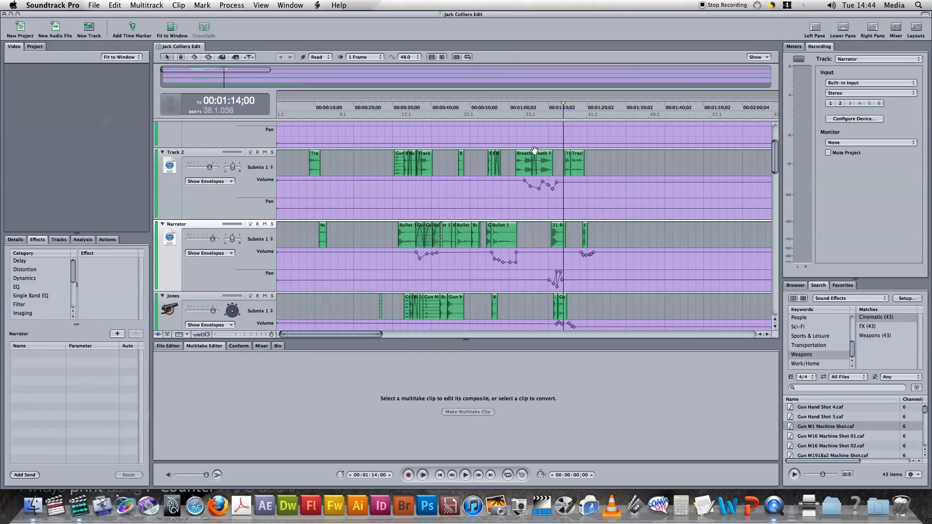
{"action": "left_click", "coordinate": [519, 214]}
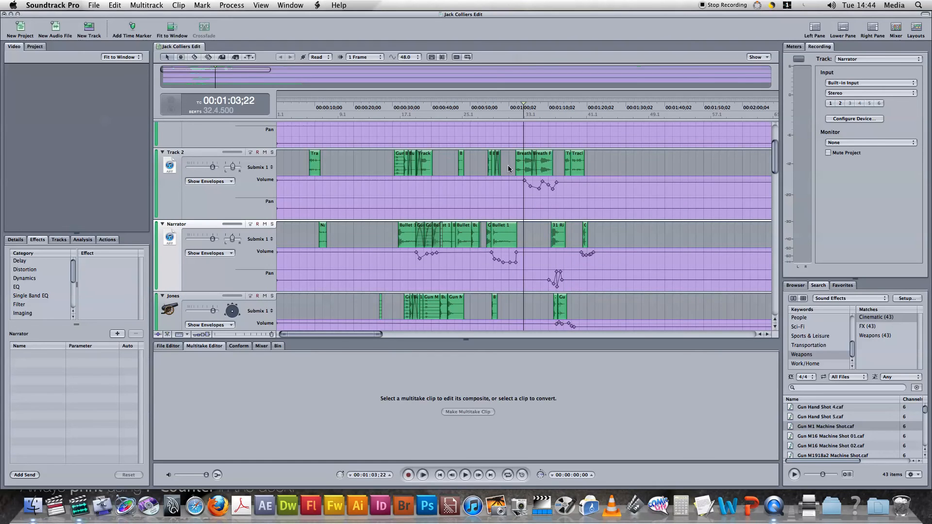
{"action": "left_click", "coordinate": [549, 172]}
{"action": "key", "text": "space"}
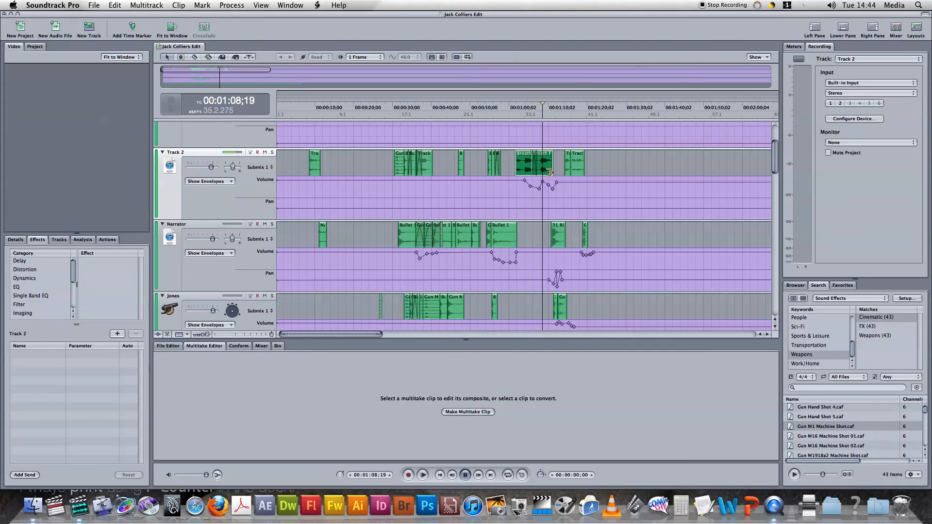
{"action": "key", "text": "space"}
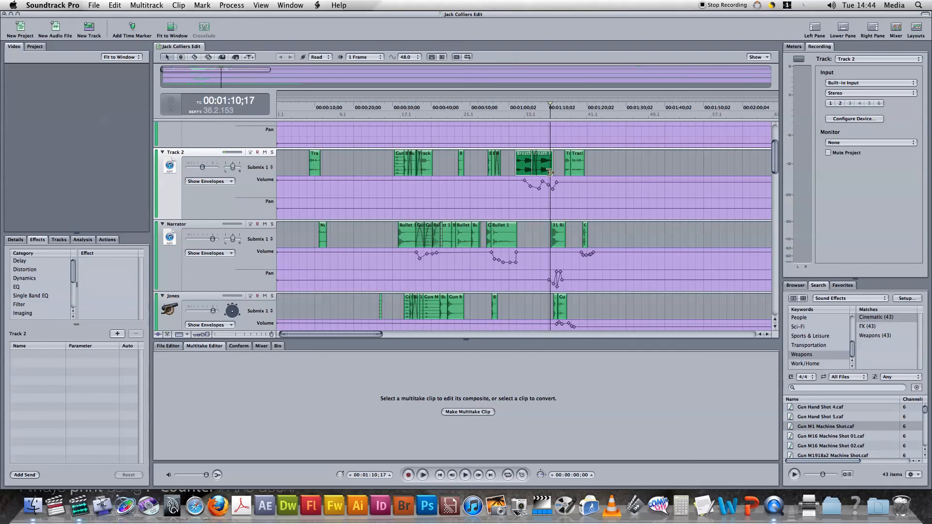
Filter the sound effects library by the People keyword and find the breath sounds in the results
{"action": "scroll", "coordinate": [820, 358], "scroll_direction": "up", "scroll_amount": 3}
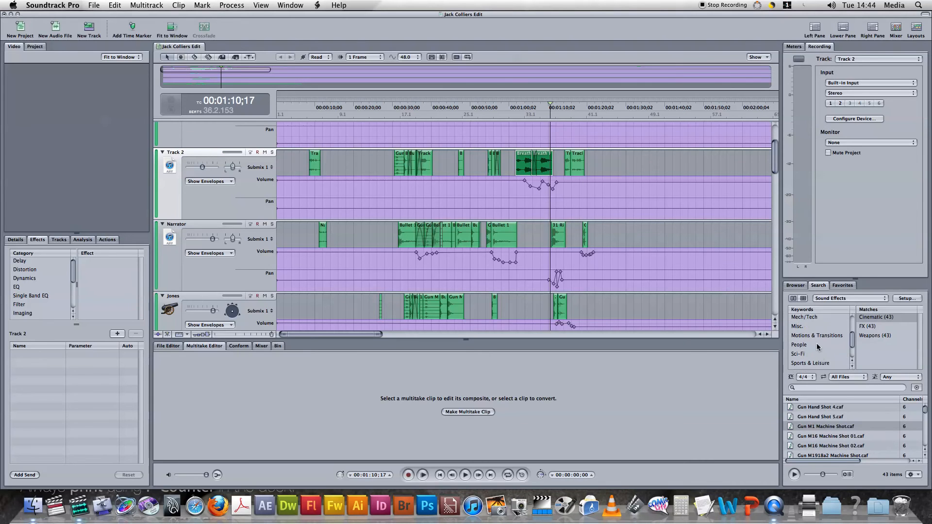
{"action": "left_click", "coordinate": [819, 345]}
{"action": "scroll", "coordinate": [863, 415], "scroll_direction": "down", "scroll_amount": 5}
{"action": "scroll", "coordinate": [863, 416], "scroll_direction": "down", "scroll_amount": 8}
{"action": "scroll", "coordinate": [864, 416], "scroll_direction": "down", "scroll_amount": 3}
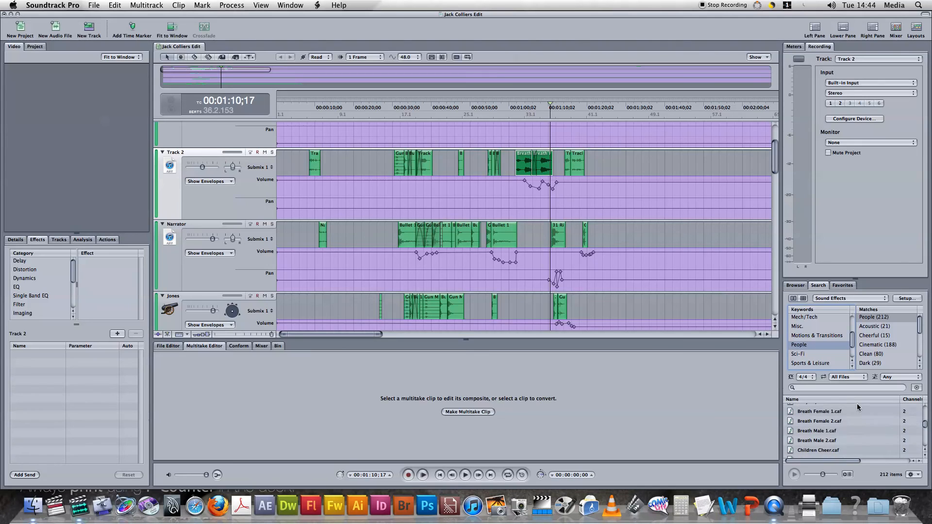
Preview the Breath Male 1, Breath Male 2, Breath Female 2 and Breath Female 1 sound effects, then stop the preview
{"action": "left_click", "coordinate": [844, 432]}
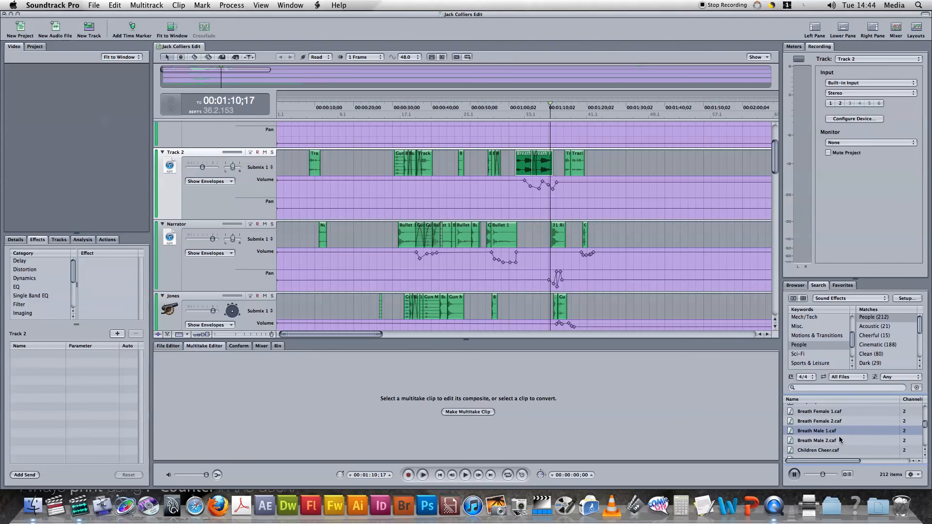
{"action": "left_click", "coordinate": [838, 440]}
{"action": "left_click", "coordinate": [837, 420]}
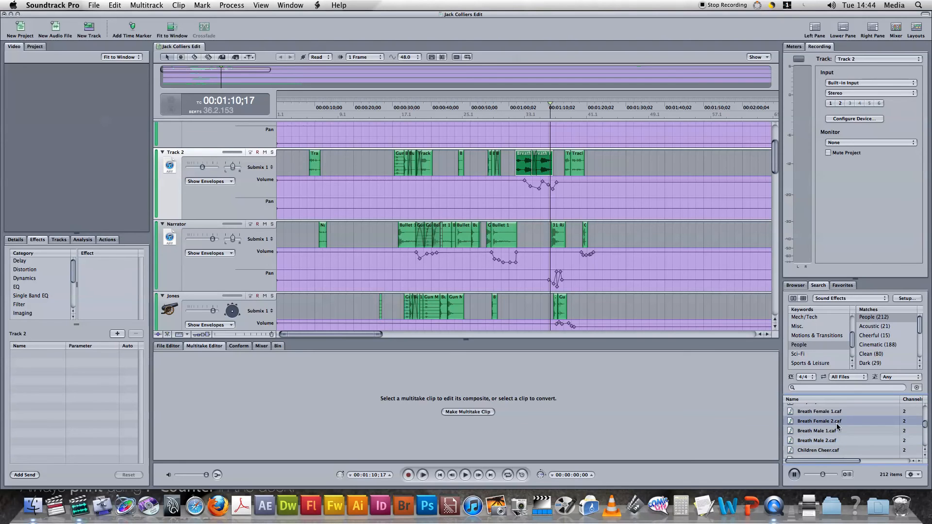
{"action": "left_click", "coordinate": [838, 415]}
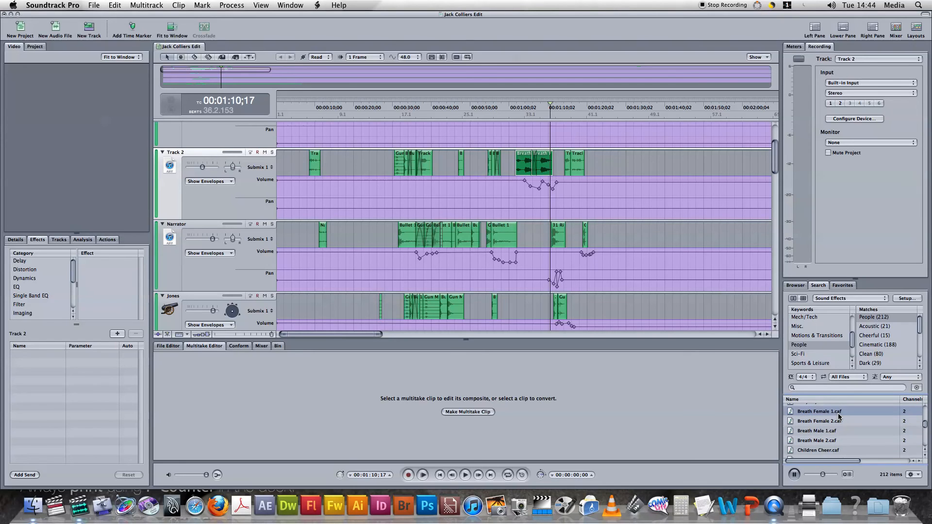
{"action": "key", "text": "space"}
{"action": "key", "text": "space"}
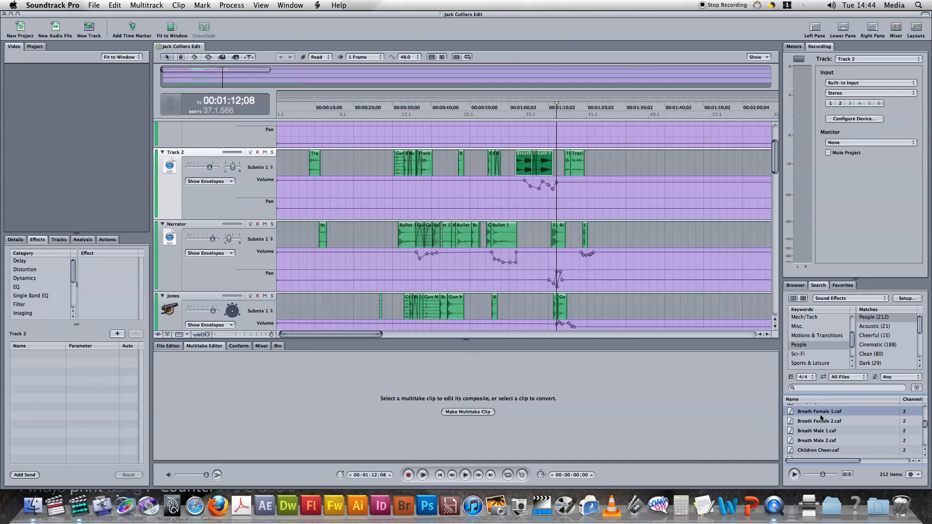
{"action": "left_click", "coordinate": [820, 432]}
{"action": "left_click", "coordinate": [799, 475]}
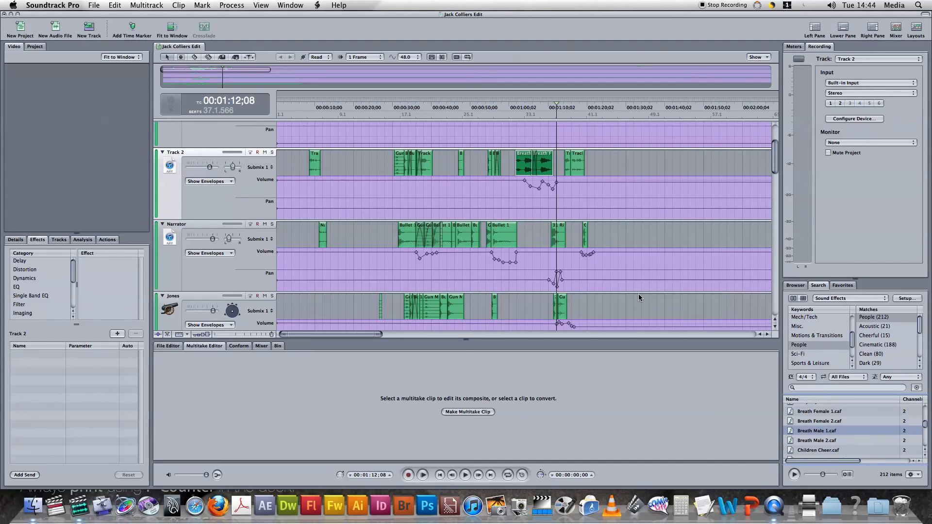
Adjust the volume envelope point beneath the second breath clip on Track 2
{"action": "left_click", "coordinate": [545, 183]}
{"action": "left_click_drag", "start_coordinate": [544, 183], "coordinate": [548, 184]}
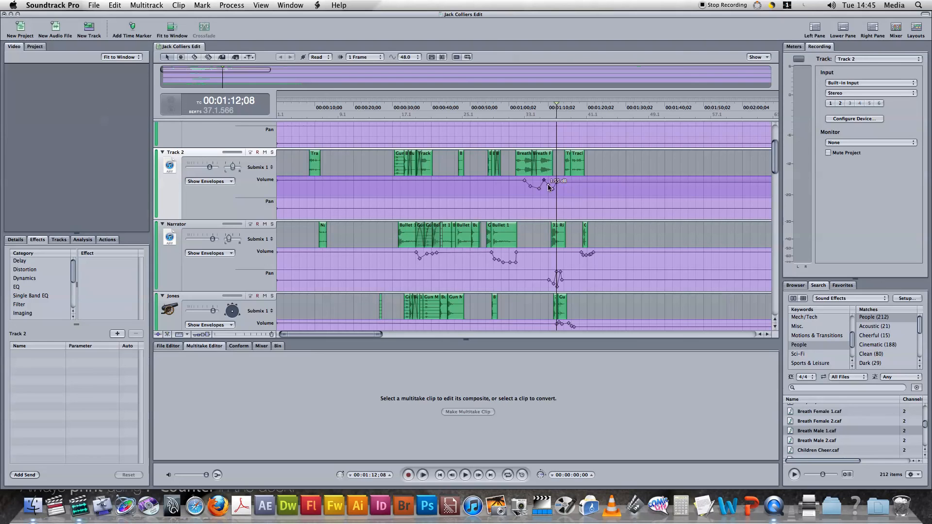
Select the Narrator track's clips at about 1 minute 12 seconds and play the project across their start
{"action": "left_click_drag", "start_coordinate": [544, 237], "coordinate": [577, 243]}
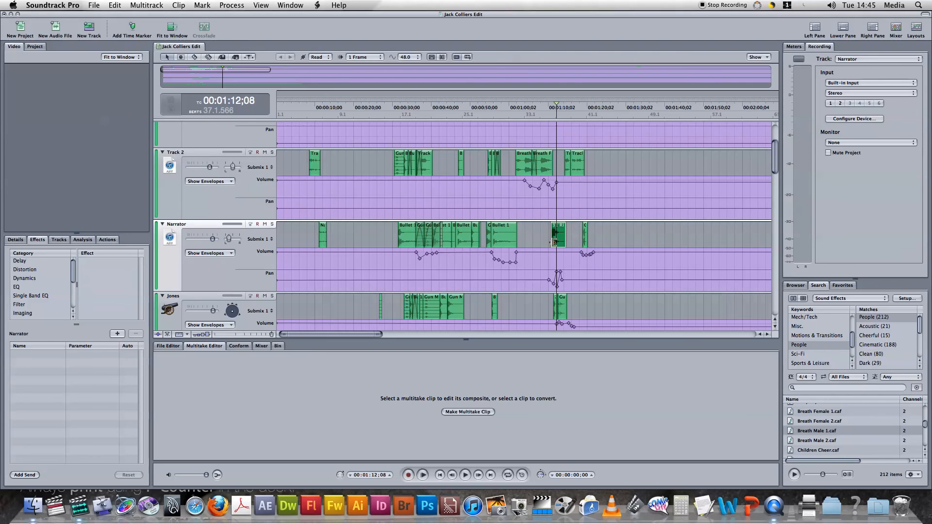
{"action": "left_click", "coordinate": [549, 241]}
{"action": "key", "text": "space"}
{"action": "key", "text": "space"}
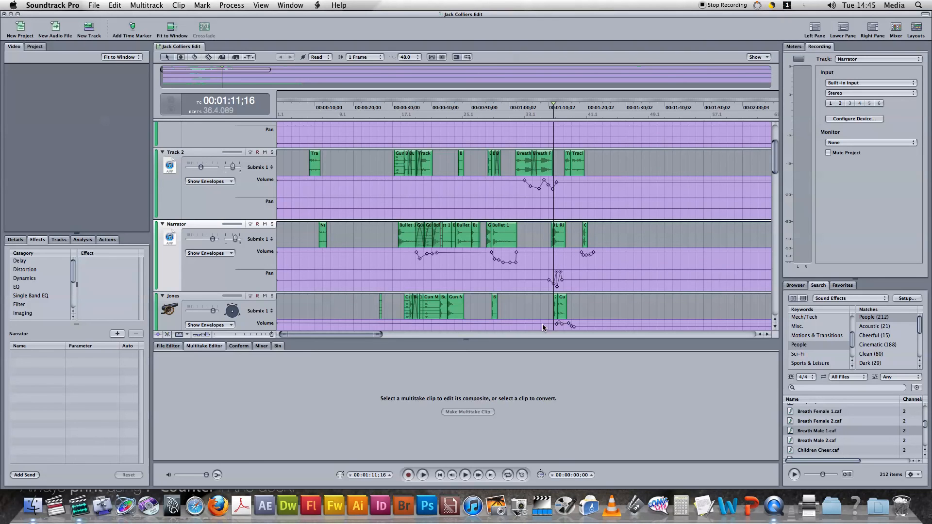
Play the project across the clips at about 1 minute 12 seconds on the track below Narrator, then stop
{"action": "left_click", "coordinate": [562, 311]}
{"action": "left_click", "coordinate": [575, 306]}
{"action": "key", "text": "space"}
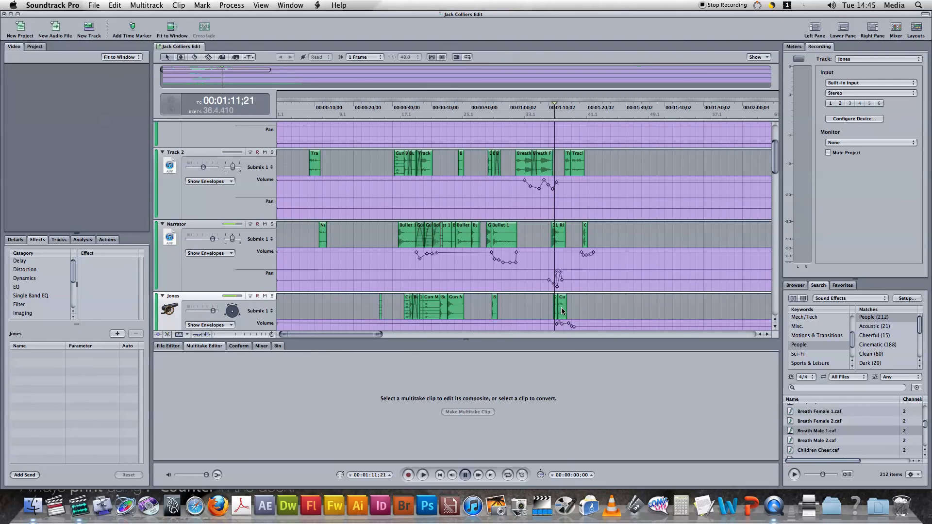
{"action": "key", "text": "space"}
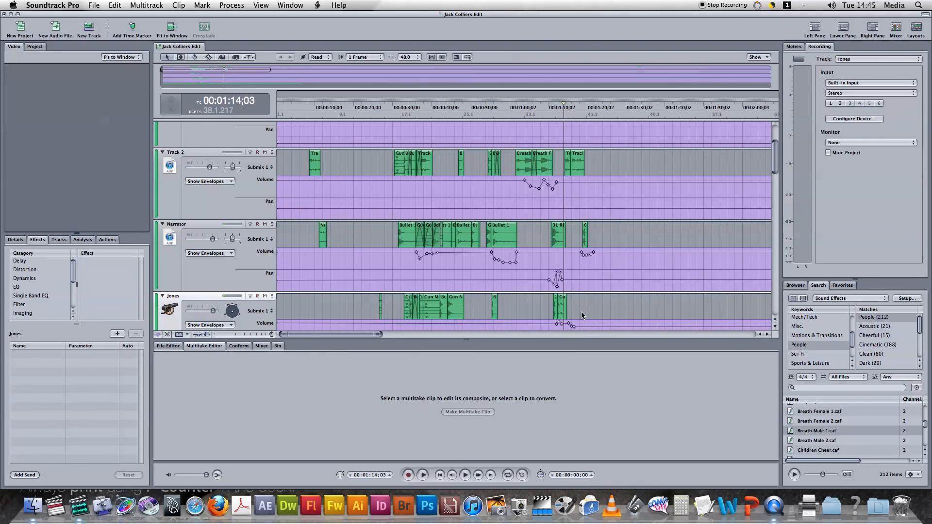
Replay the project from about 1 minute 11 seconds into the first clip on the track below Narrator, then stop
{"action": "left_click", "coordinate": [552, 312]}
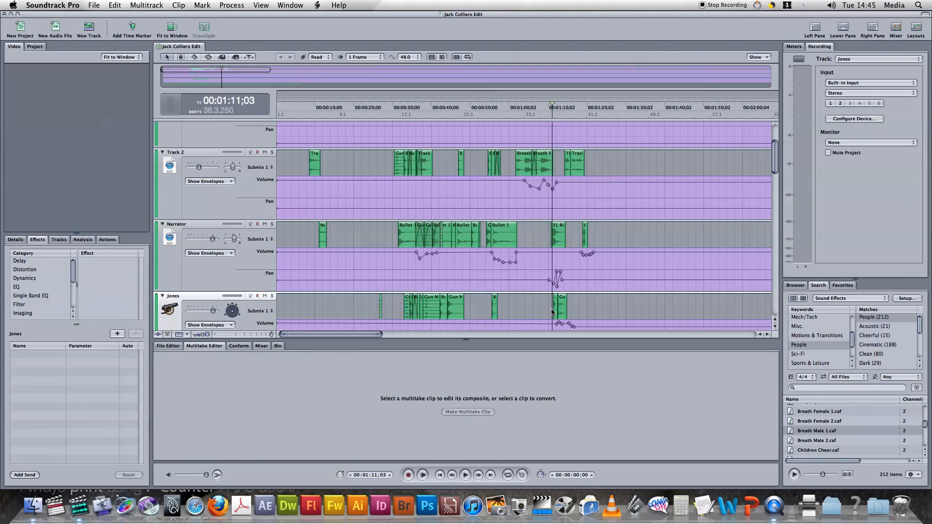
{"action": "key", "text": "space"}
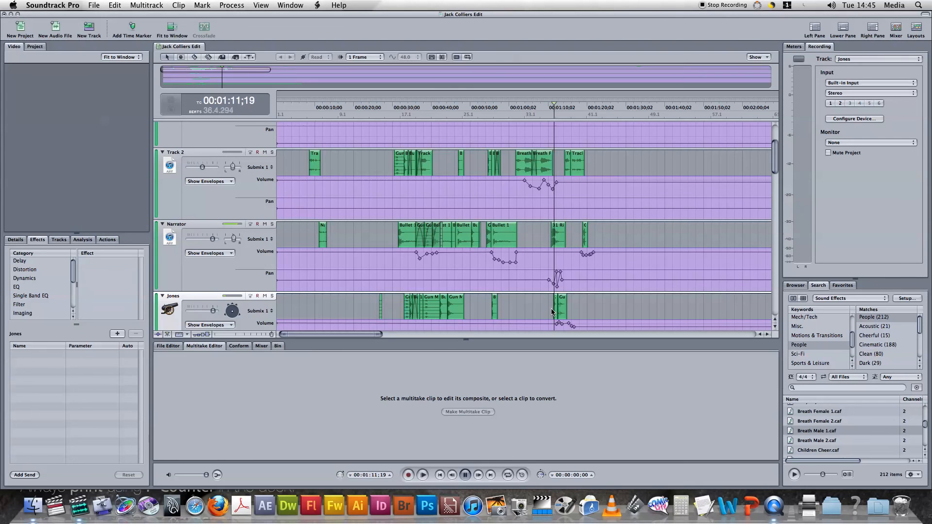
{"action": "key", "text": "space"}
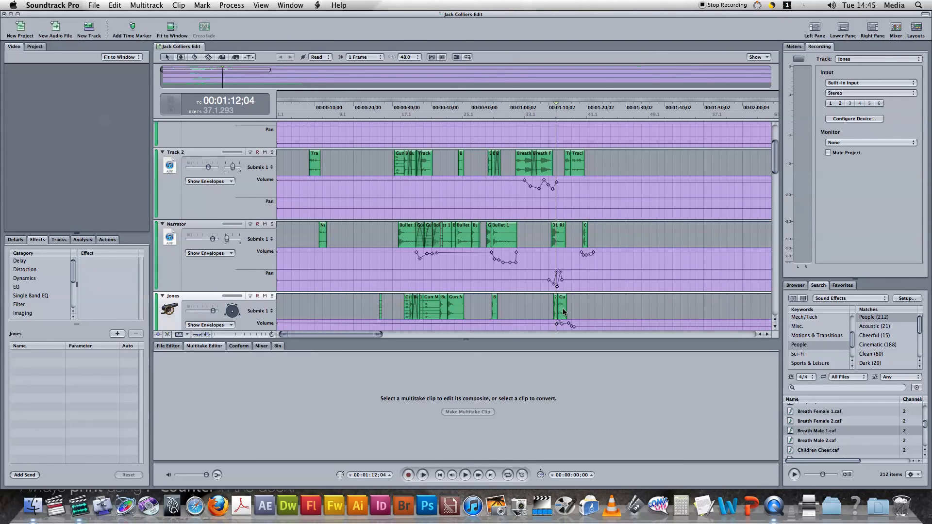
Select the gun clip on the track below Narrator and play the project across it from the preceding clip's start, then stop
{"action": "left_click", "coordinate": [563, 311]}
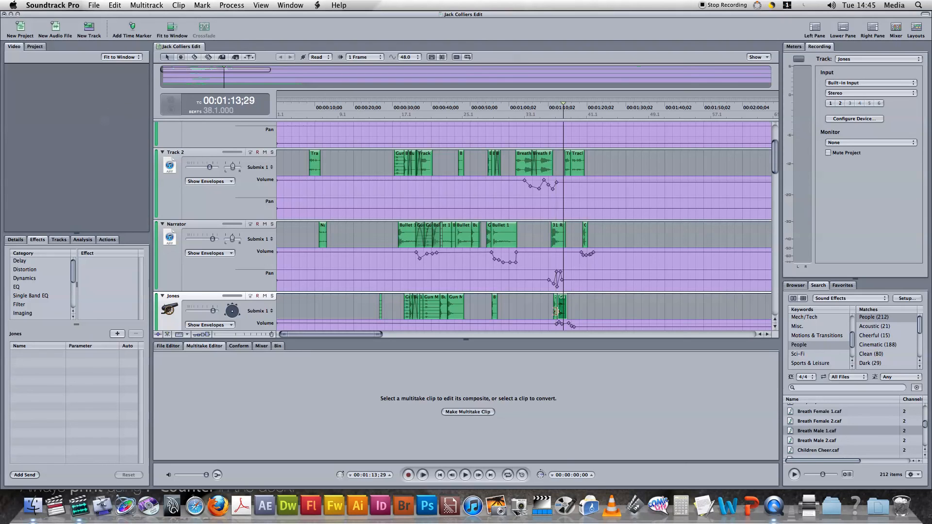
{"action": "left_click", "coordinate": [553, 310]}
{"action": "key", "text": "space"}
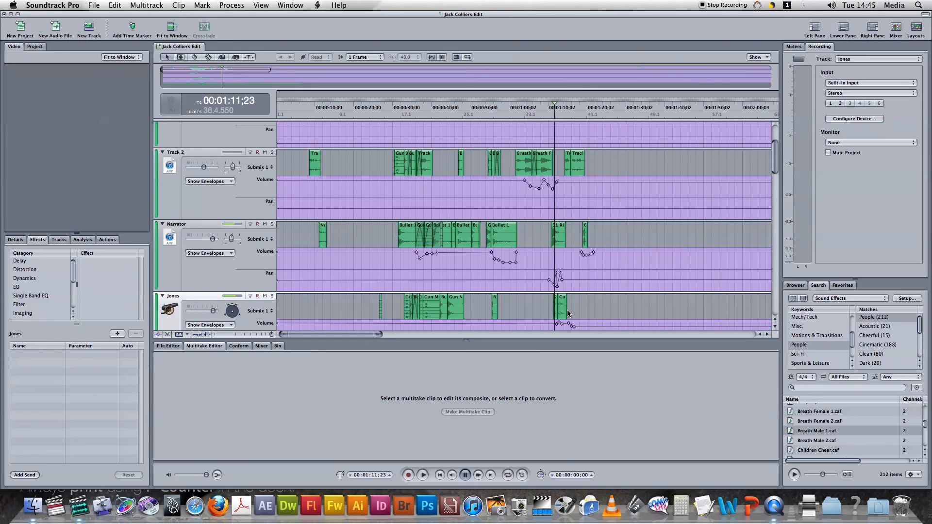
{"action": "key", "text": "space"}
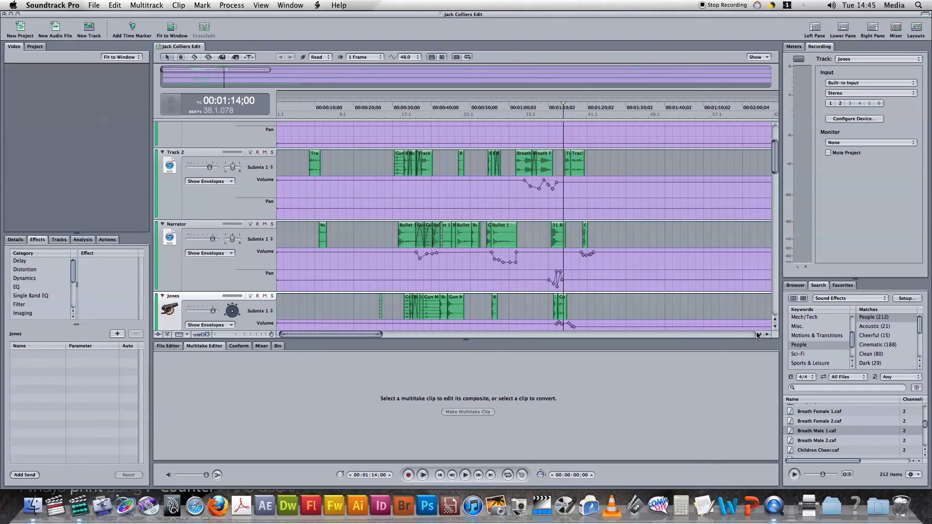
Filter the sound effects library by the Weapons keyword and find the gun shell sounds in the results
{"action": "scroll", "coordinate": [809, 318], "scroll_direction": "down", "scroll_amount": 3}
{"action": "left_click", "coordinate": [815, 356]}
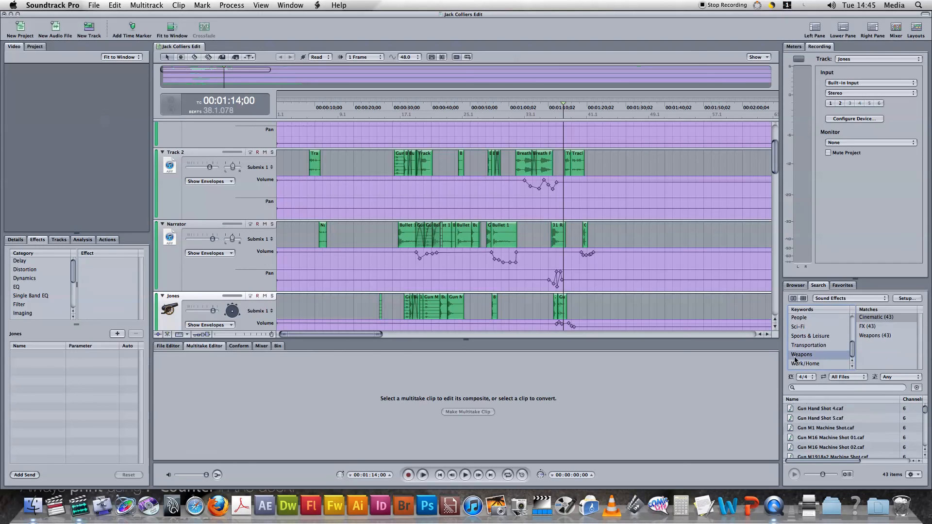
{"action": "scroll", "coordinate": [837, 423], "scroll_direction": "down", "scroll_amount": 4}
{"action": "scroll", "coordinate": [837, 423], "scroll_direction": "down", "scroll_amount": 5}
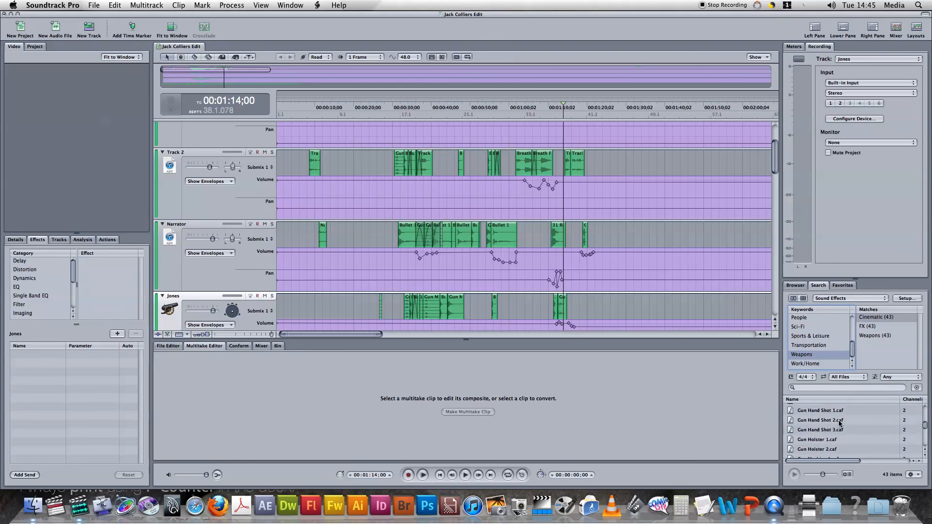
{"action": "scroll", "coordinate": [843, 427], "scroll_direction": "down", "scroll_amount": 4}
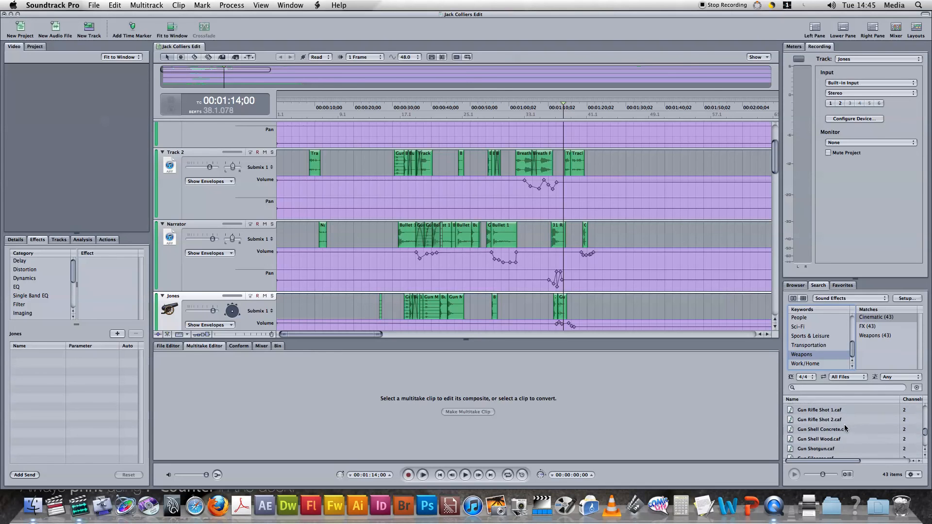
{"action": "scroll", "coordinate": [846, 428], "scroll_direction": "down", "scroll_amount": 3}
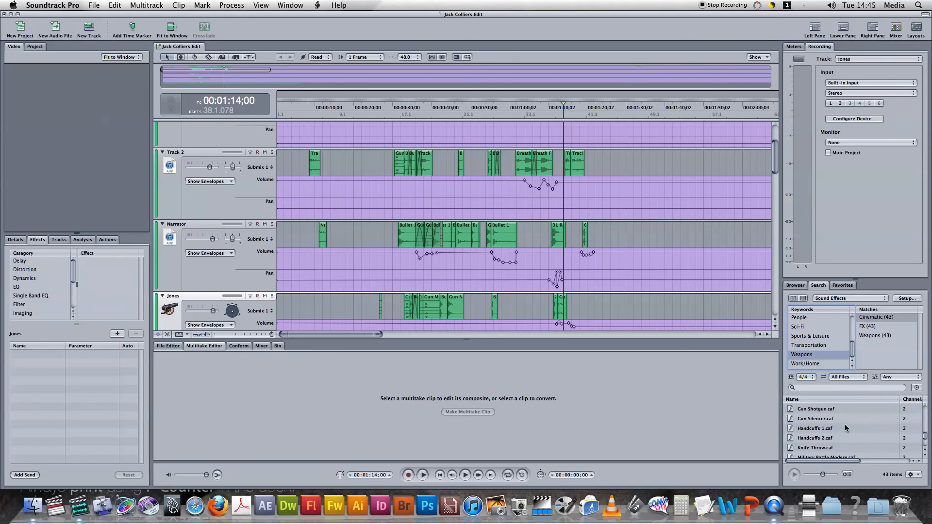
{"action": "scroll", "coordinate": [845, 427], "scroll_direction": "up", "scroll_amount": 2}
{"action": "scroll", "coordinate": [846, 426], "scroll_direction": "up", "scroll_amount": 1}
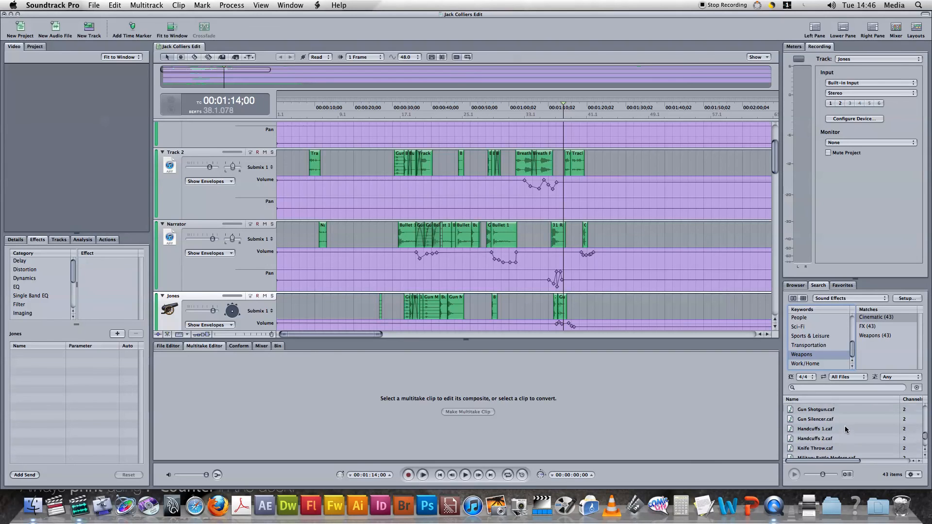
{"action": "scroll", "coordinate": [833, 432], "scroll_direction": "up", "scroll_amount": 4}
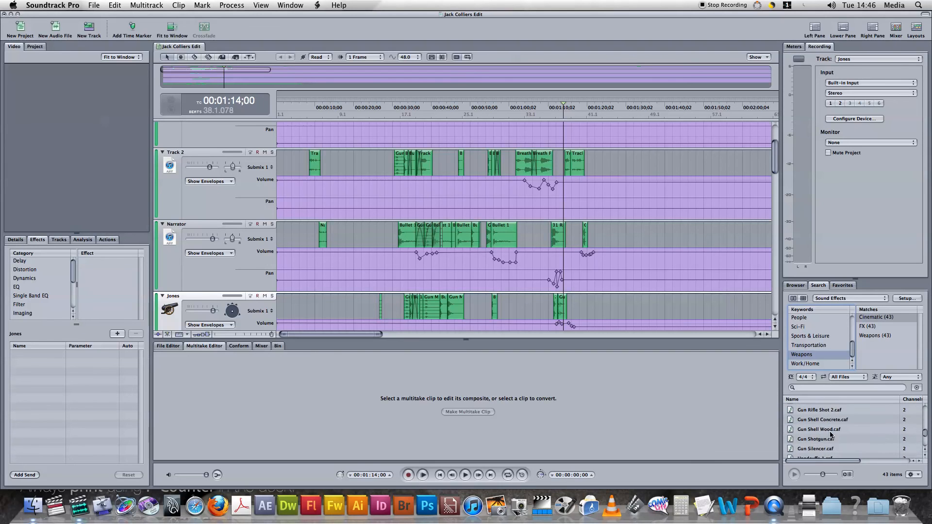
Preview Gun Shell Concrete, Gun Rifle Shot 2, Gun Shell Wood and Gun Shotgun with the system volume raised, replay Gun Shell Concrete, then stop
{"action": "left_click", "coordinate": [835, 427]}
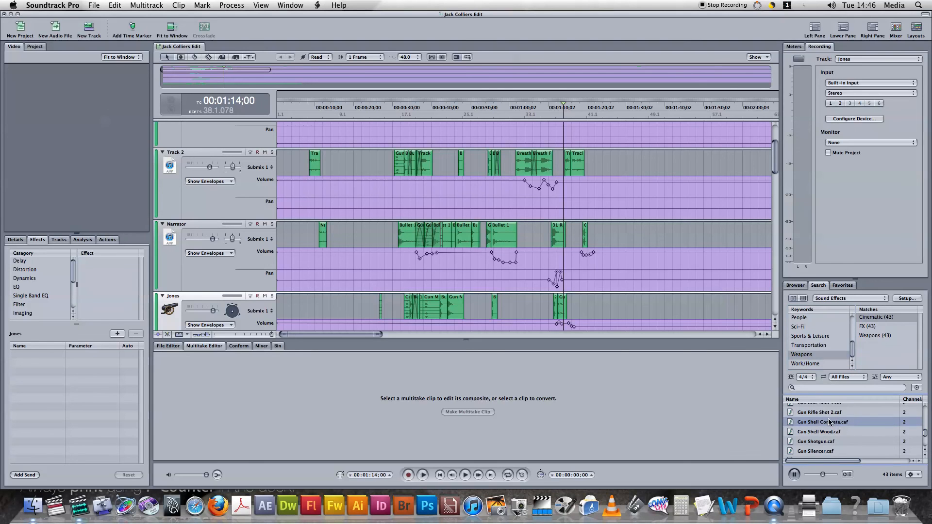
{"action": "left_click", "coordinate": [840, 413]}
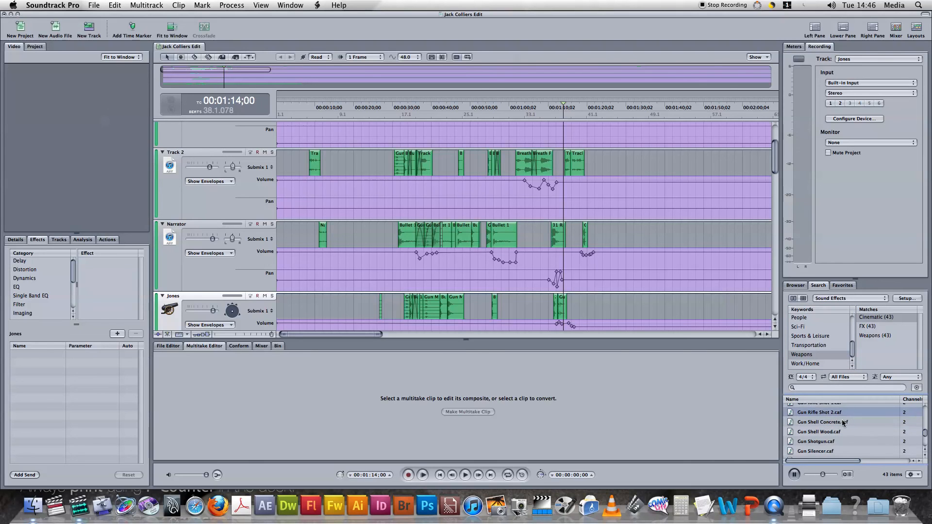
{"action": "left_click", "coordinate": [846, 431]}
{"action": "key", "text": "XF86AudioRaiseVolume"}
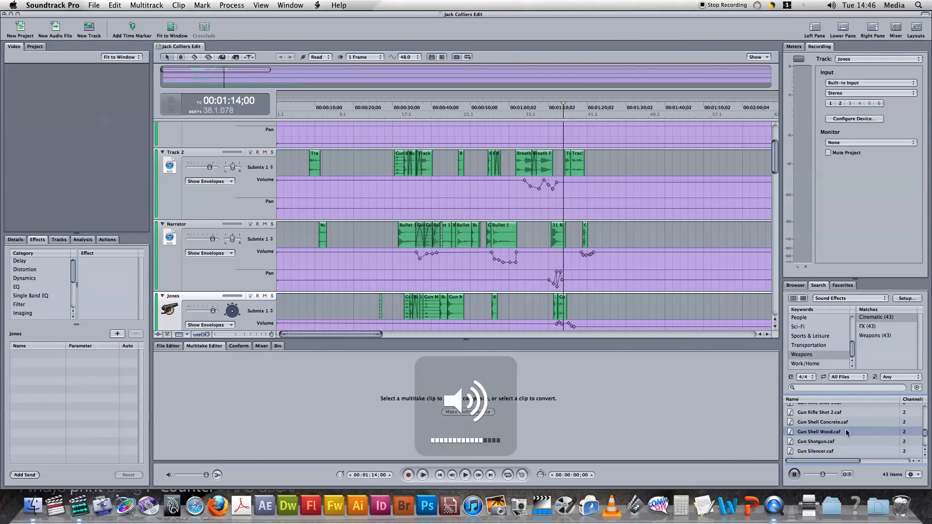
{"action": "left_click", "coordinate": [844, 442]}
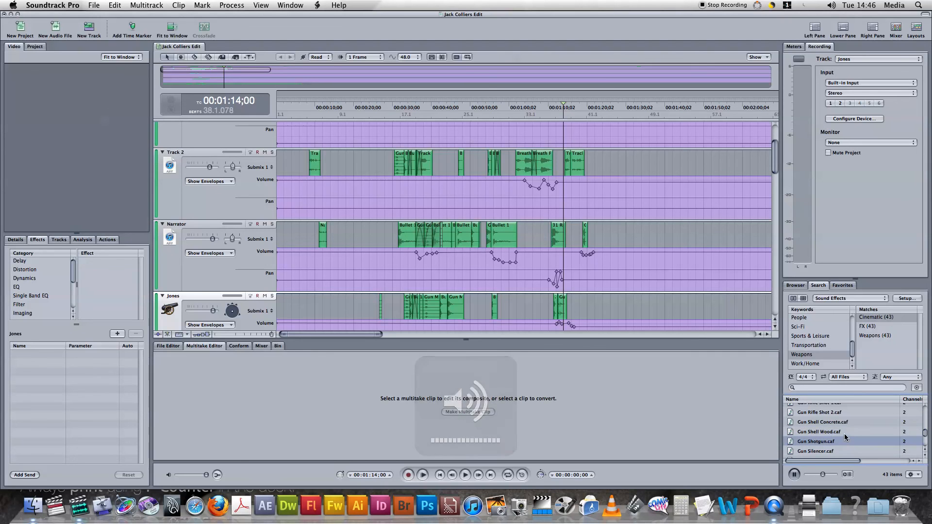
{"action": "left_click", "coordinate": [843, 426]}
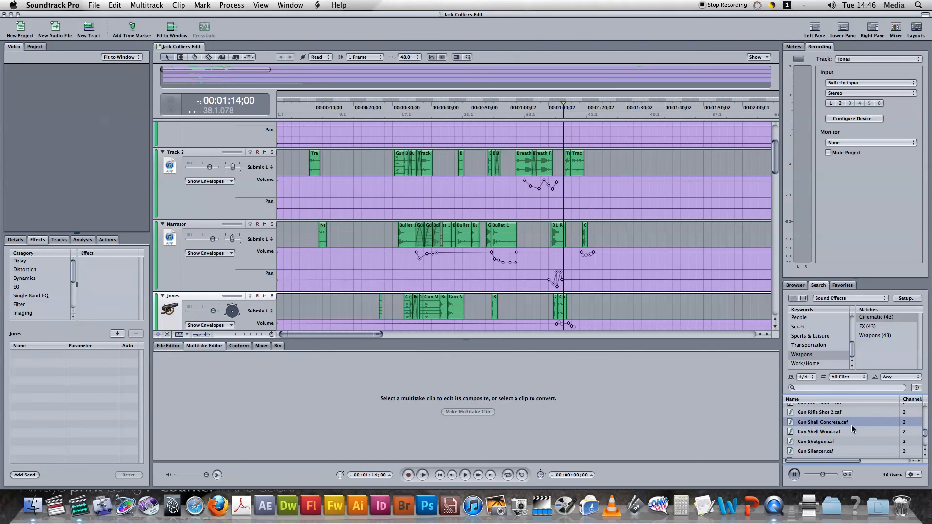
{"action": "left_click", "coordinate": [794, 475]}
Play the project from about 1 minute 10 seconds through the gun clip on the track below Narrator, then stop at 1 minute 14 seconds
{"action": "left_click", "coordinate": [547, 312]}
{"action": "key", "text": "space"}
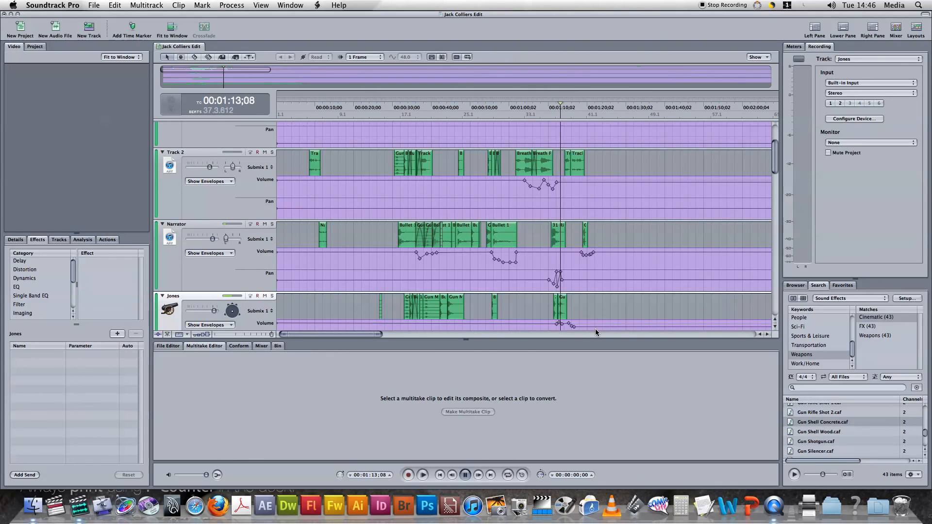
{"action": "key", "text": "space"}
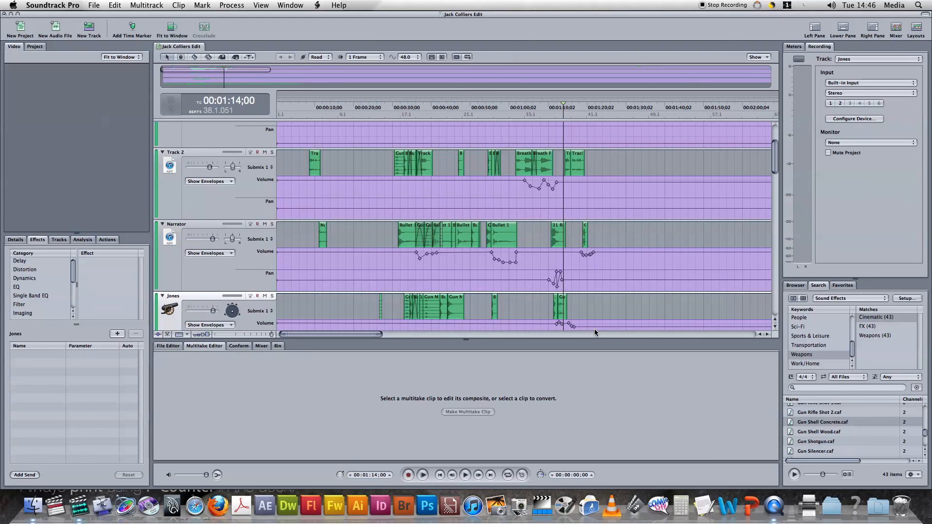